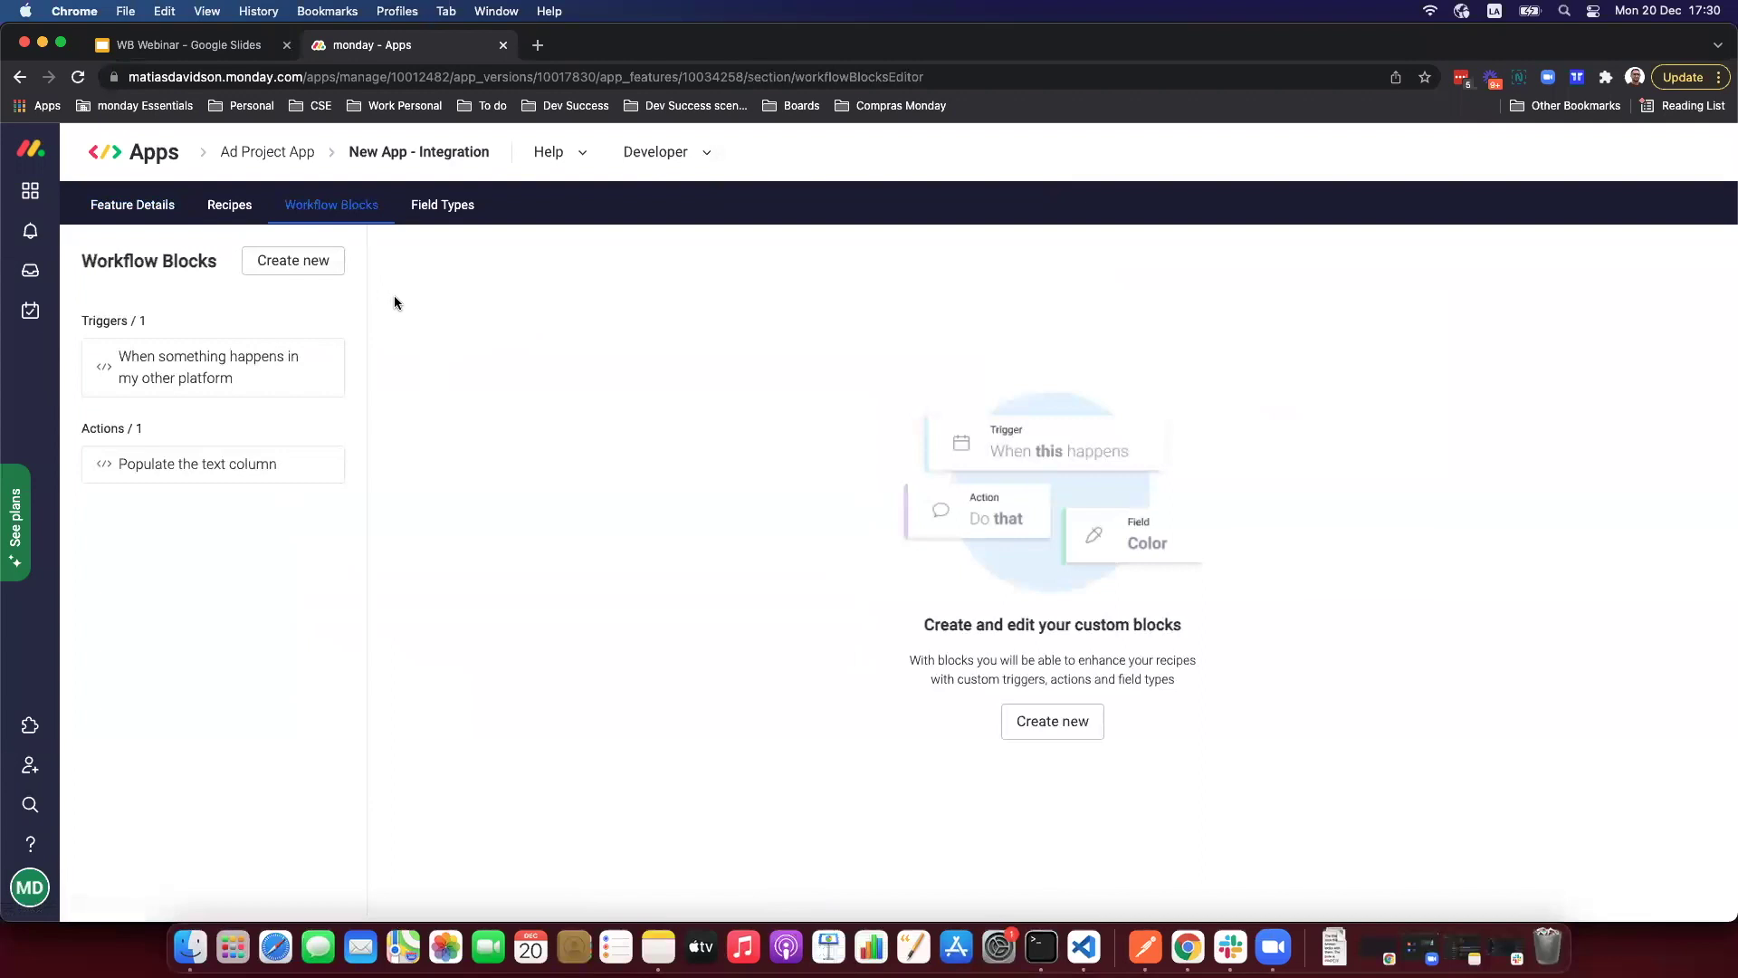
Step: Enable publishing for the "Populate the text column" action block and update the action
click(288, 469)
scroll(1159, 498, down, 10)
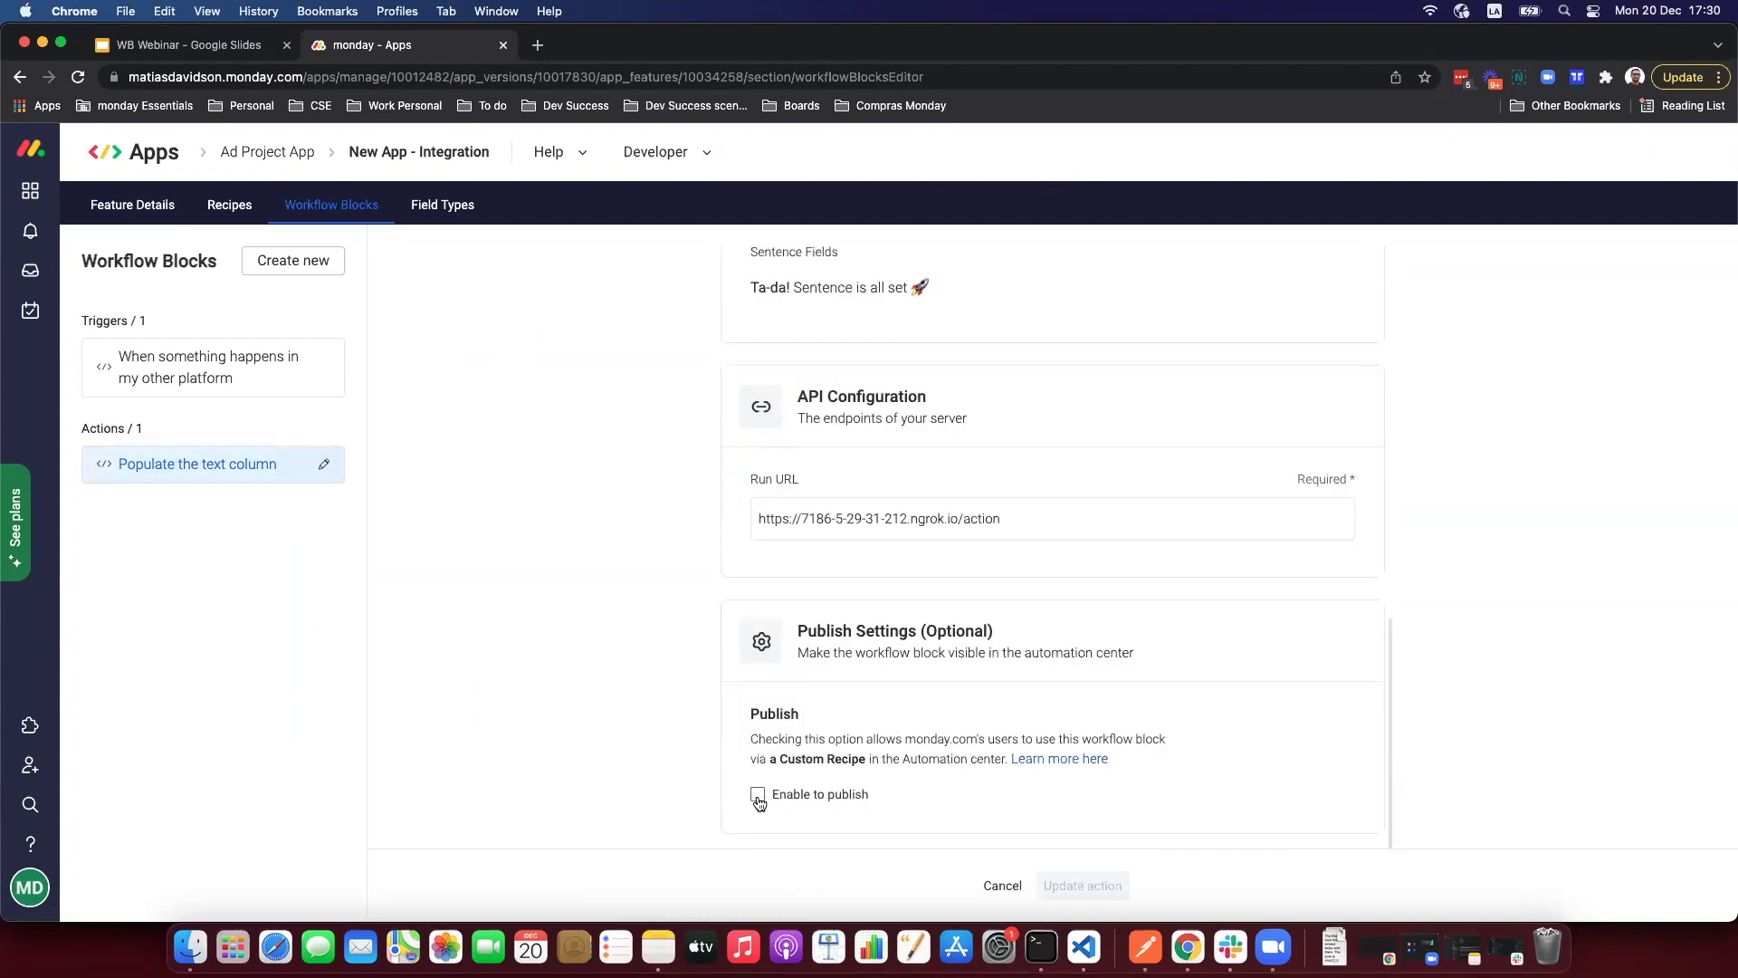
click(758, 795)
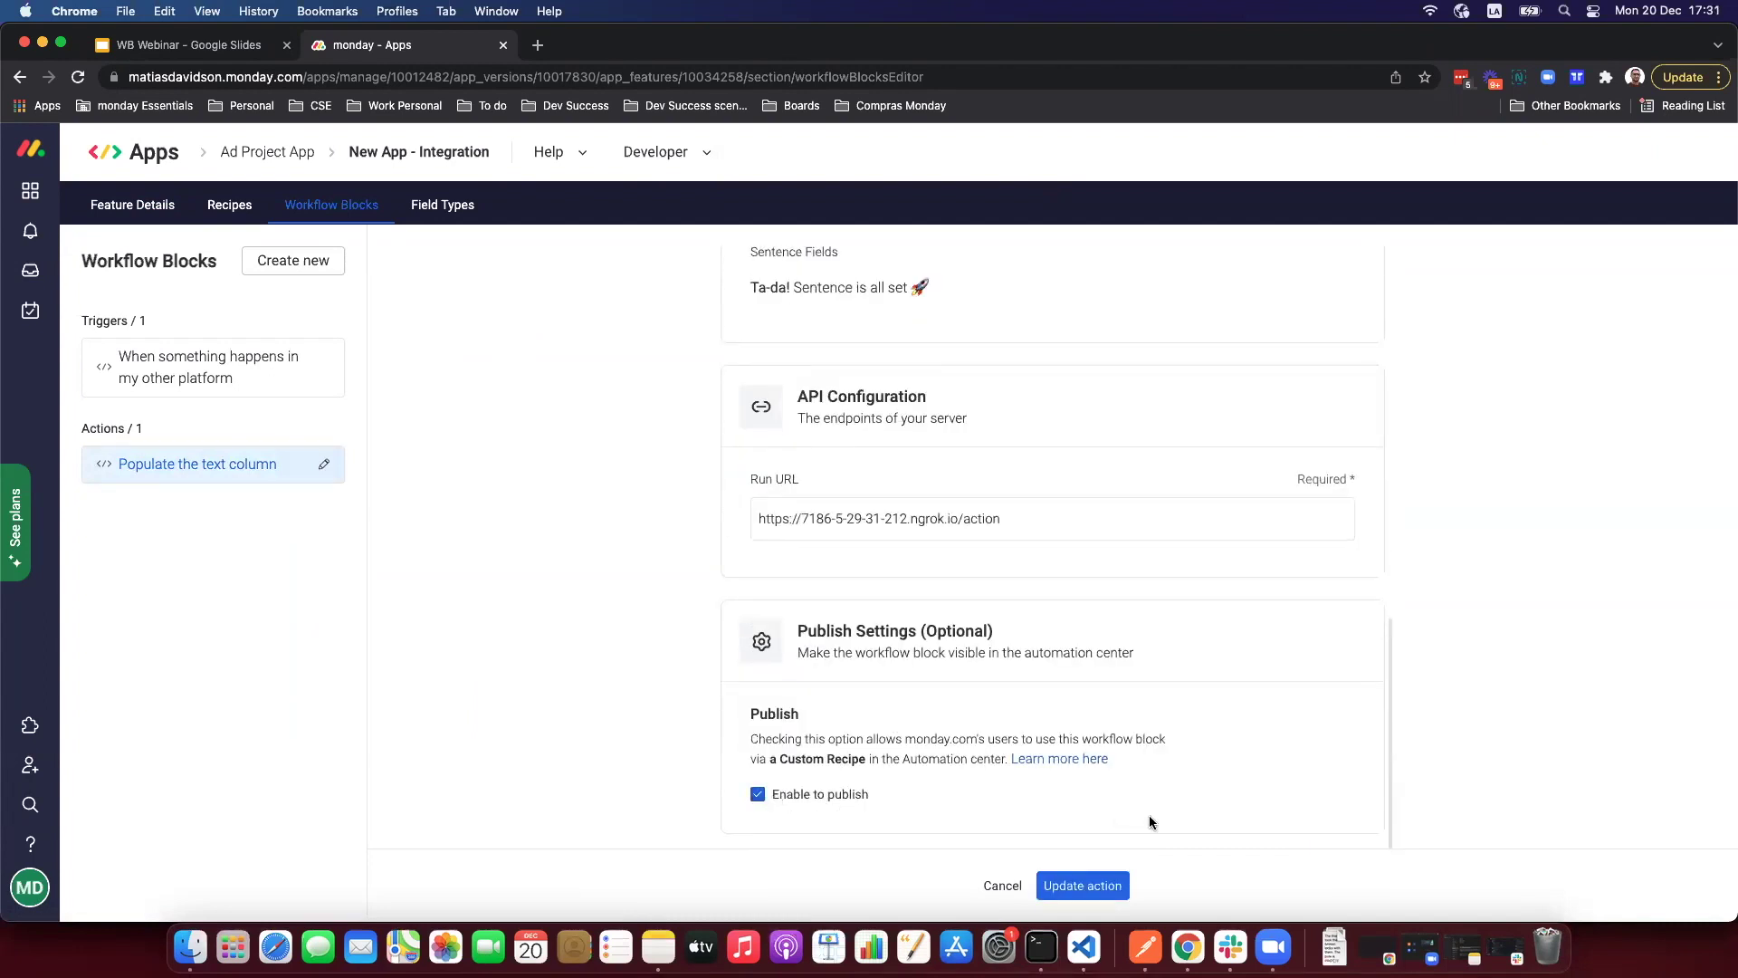
click(1100, 886)
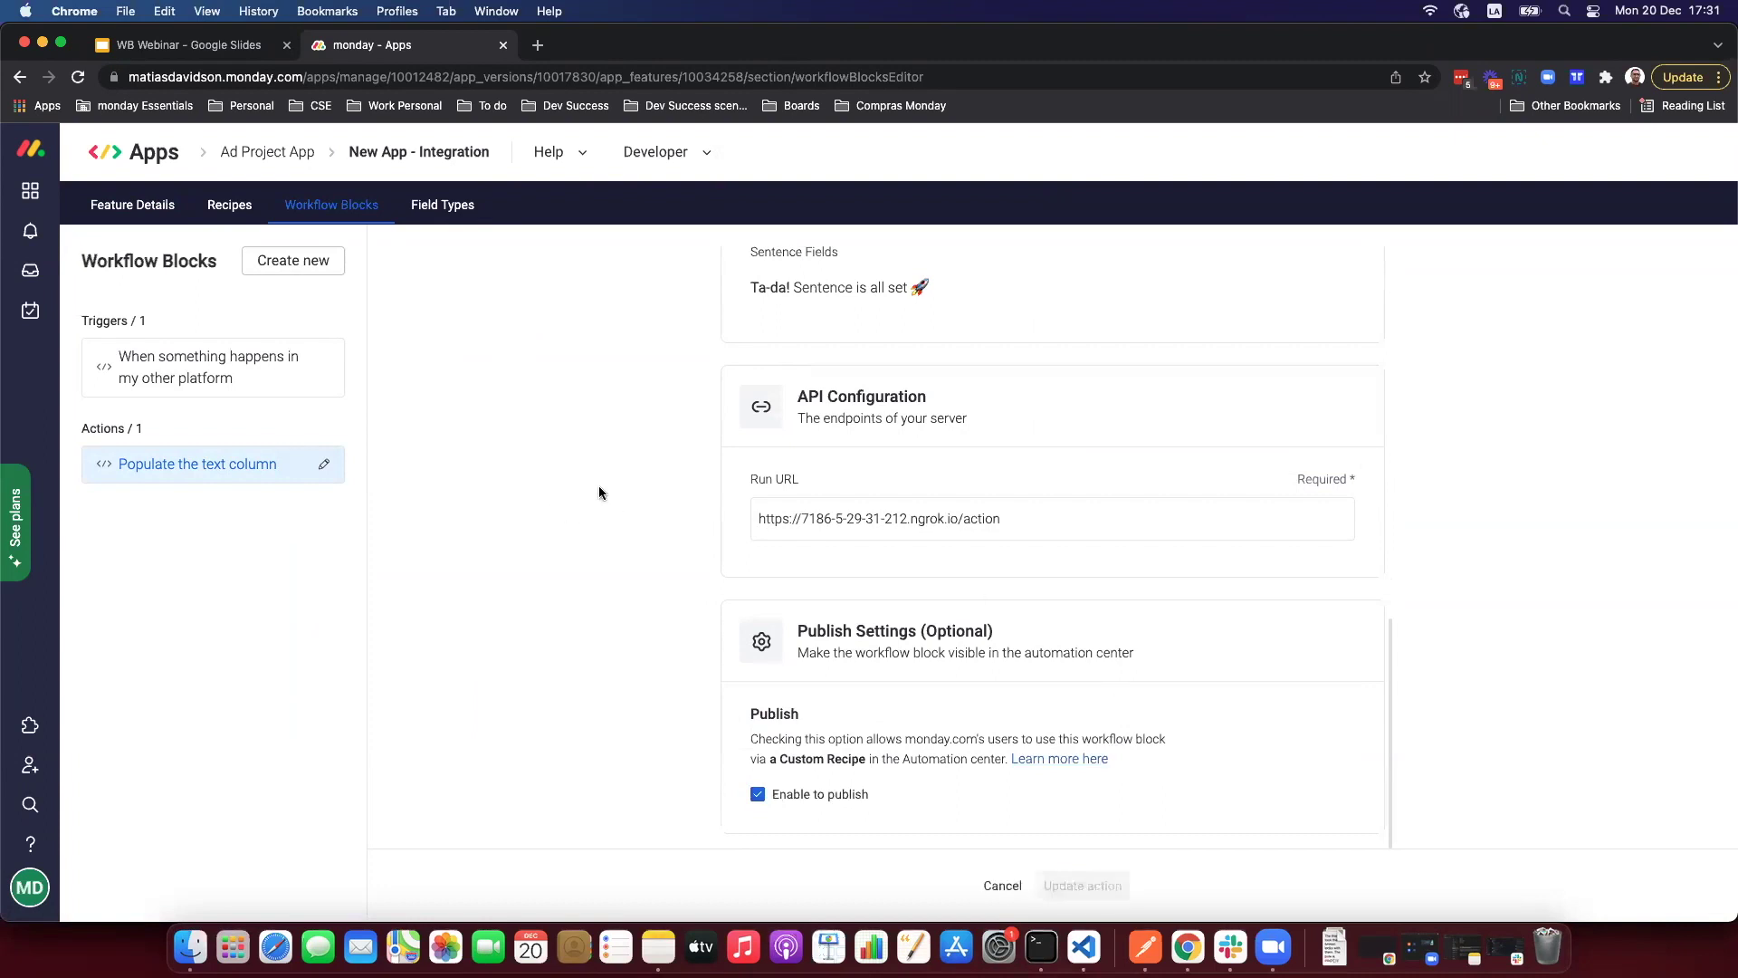
Step: Promote version 1.2.0 of the Ad Project App to live and reload the page
click(263, 152)
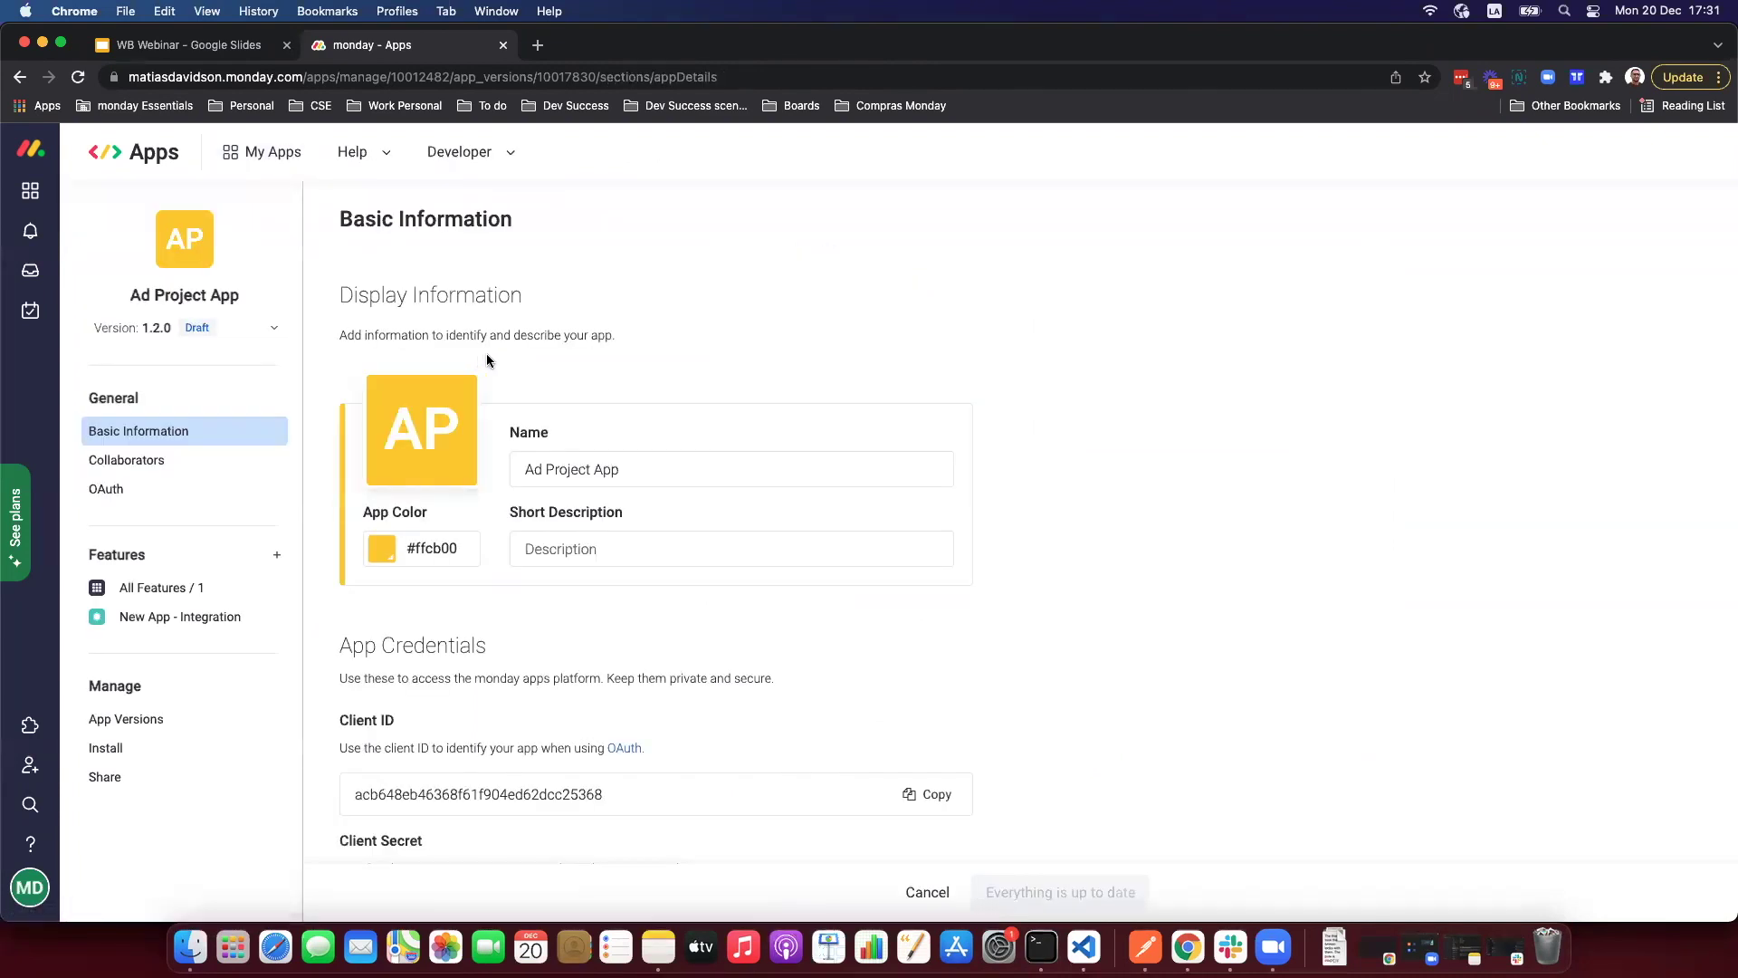
scroll(509, 366, down, 1)
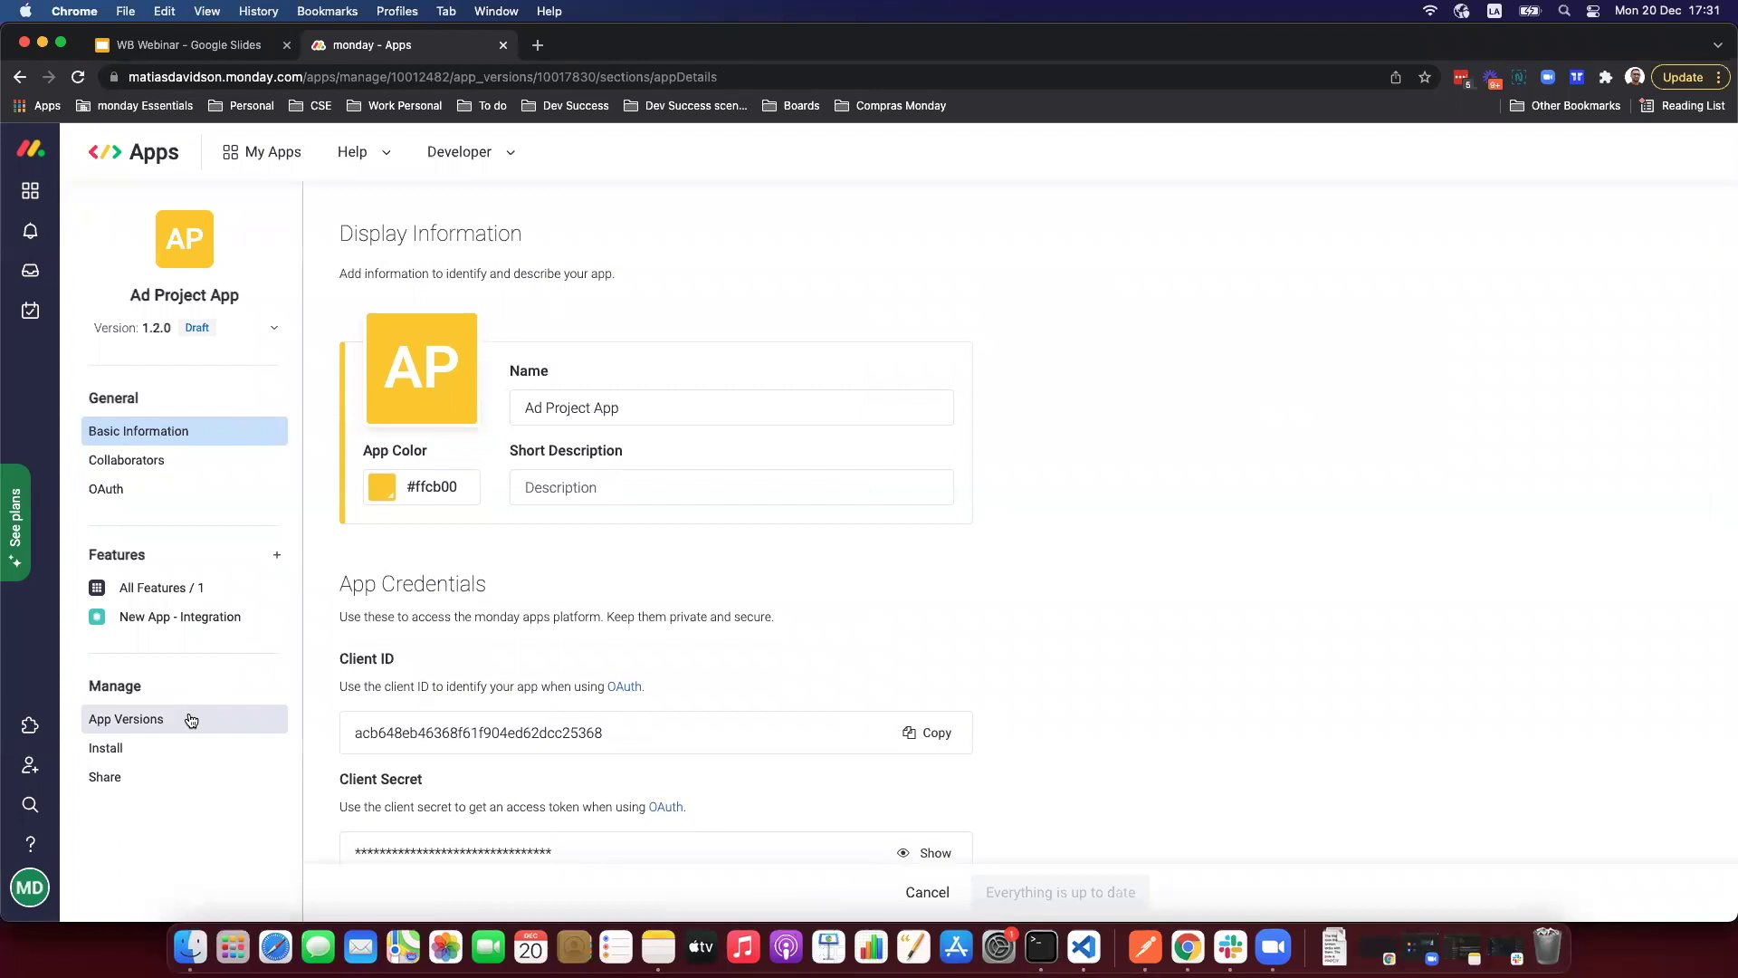
click(190, 720)
click(1634, 578)
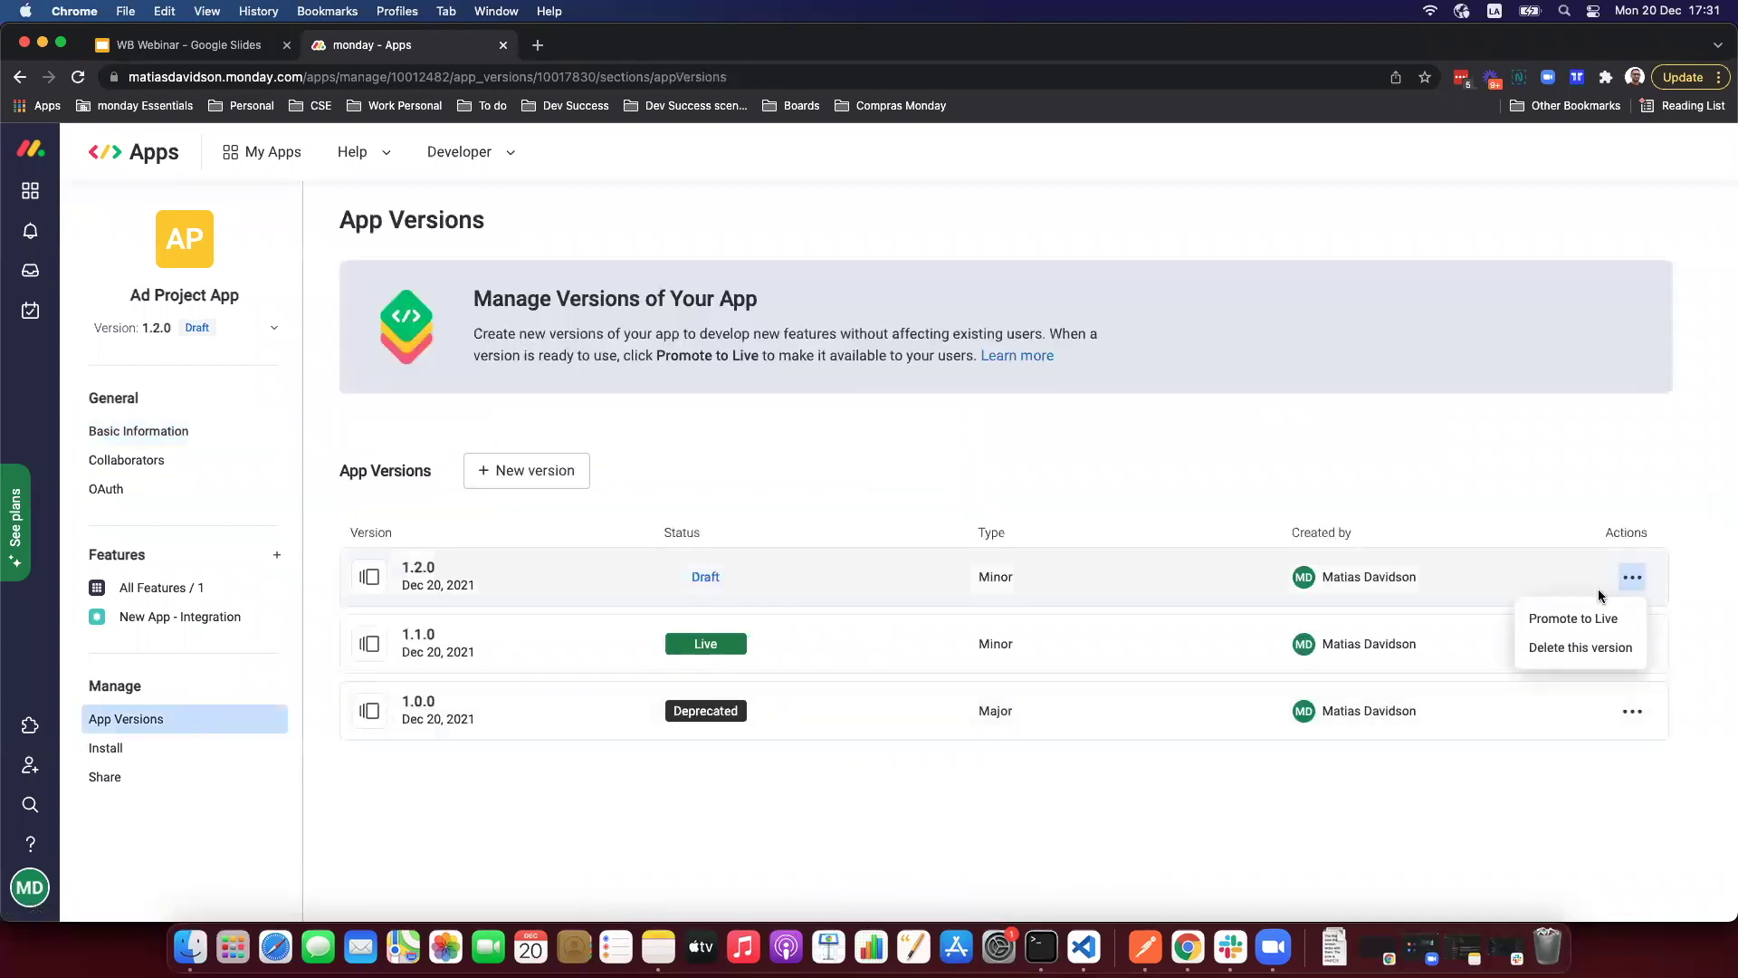
click(1592, 617)
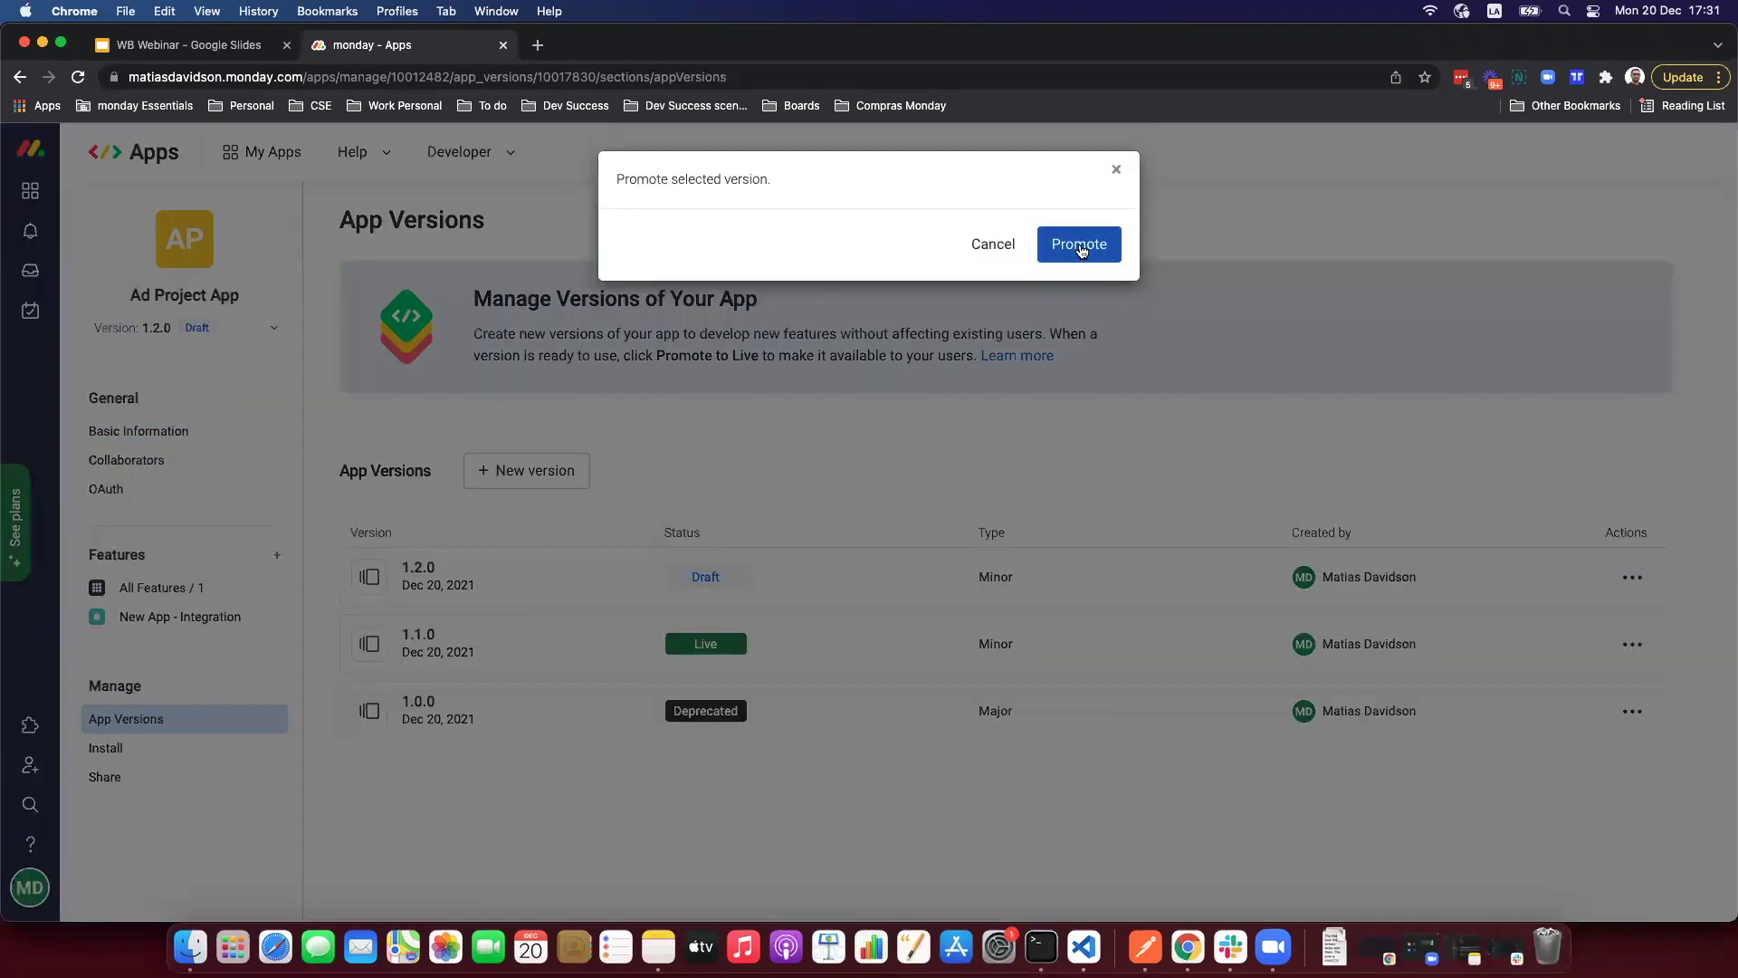
click(1079, 246)
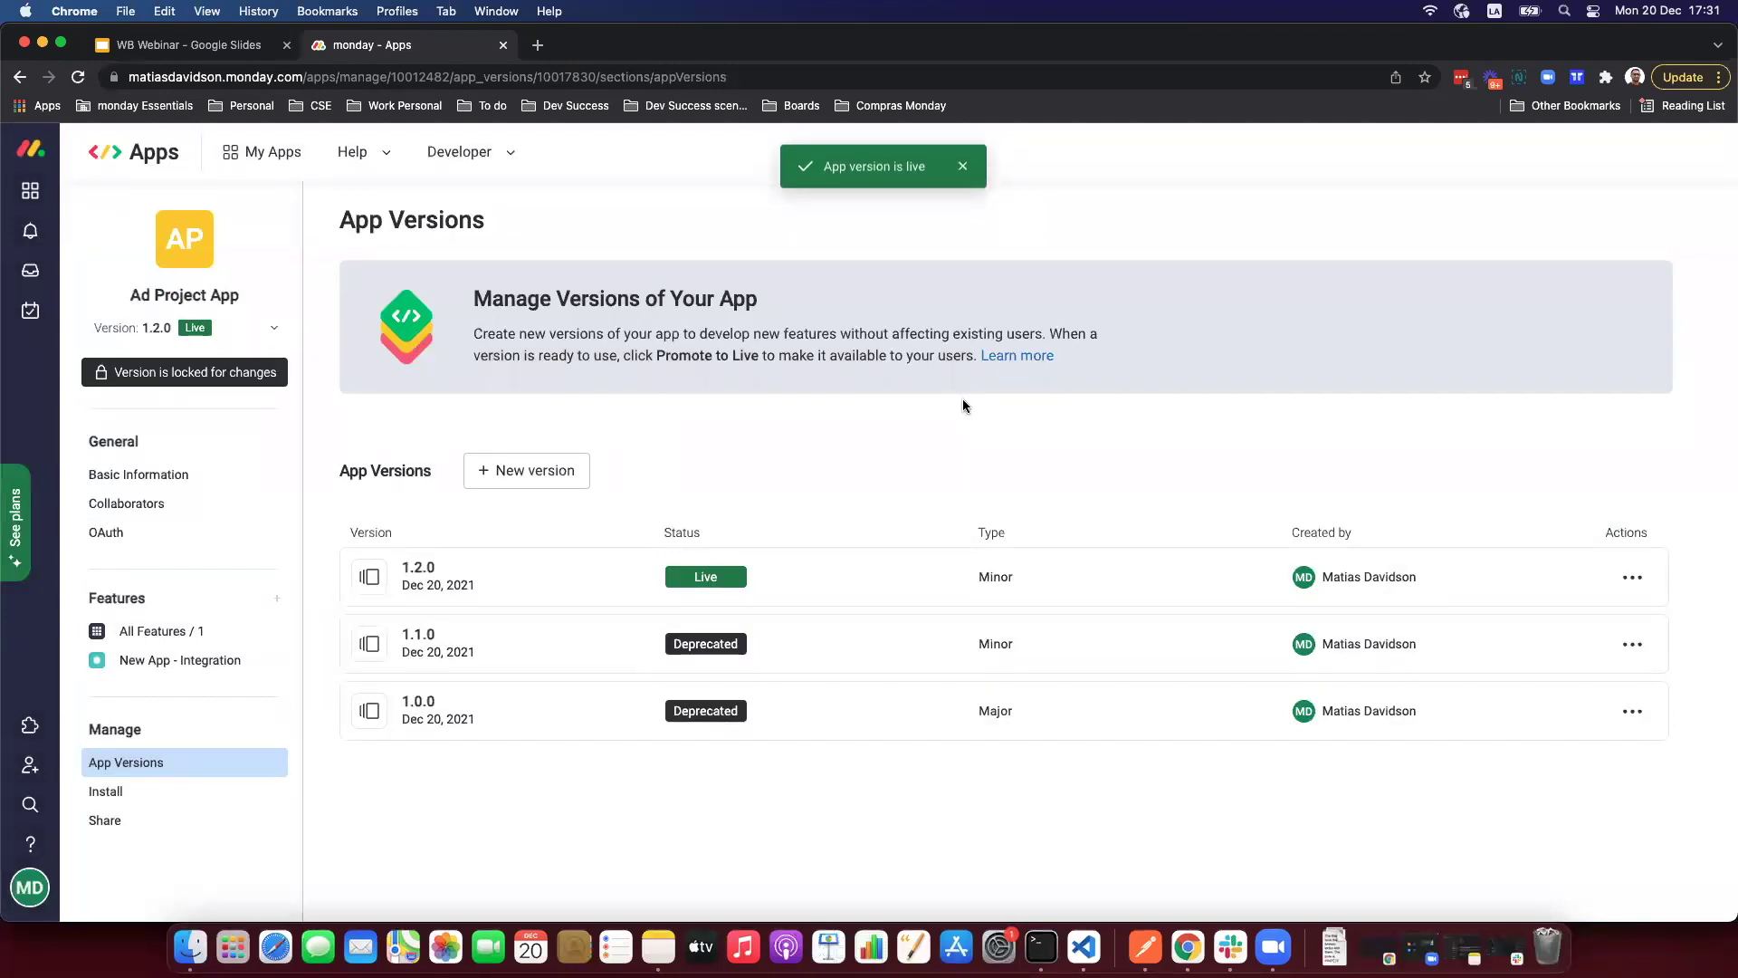
click(78, 77)
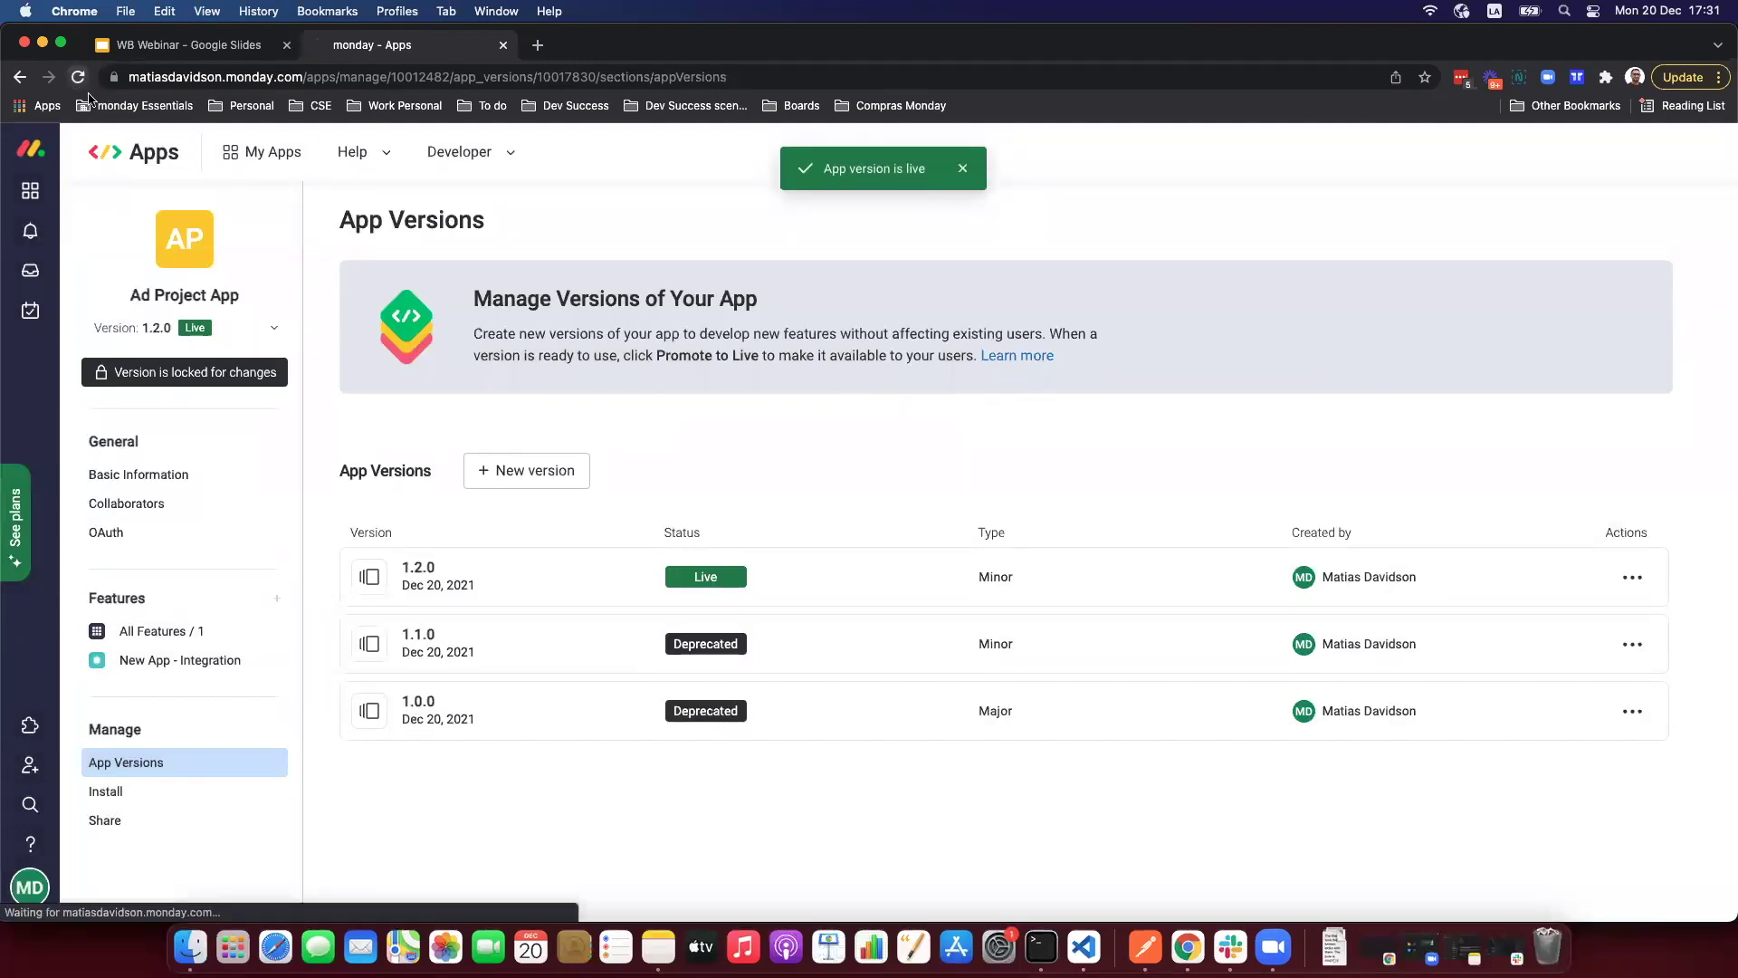
Step: On the New ad project board, turn off the automation that moves stuck, super important items to "Houston, we have a problem!"
click(30, 190)
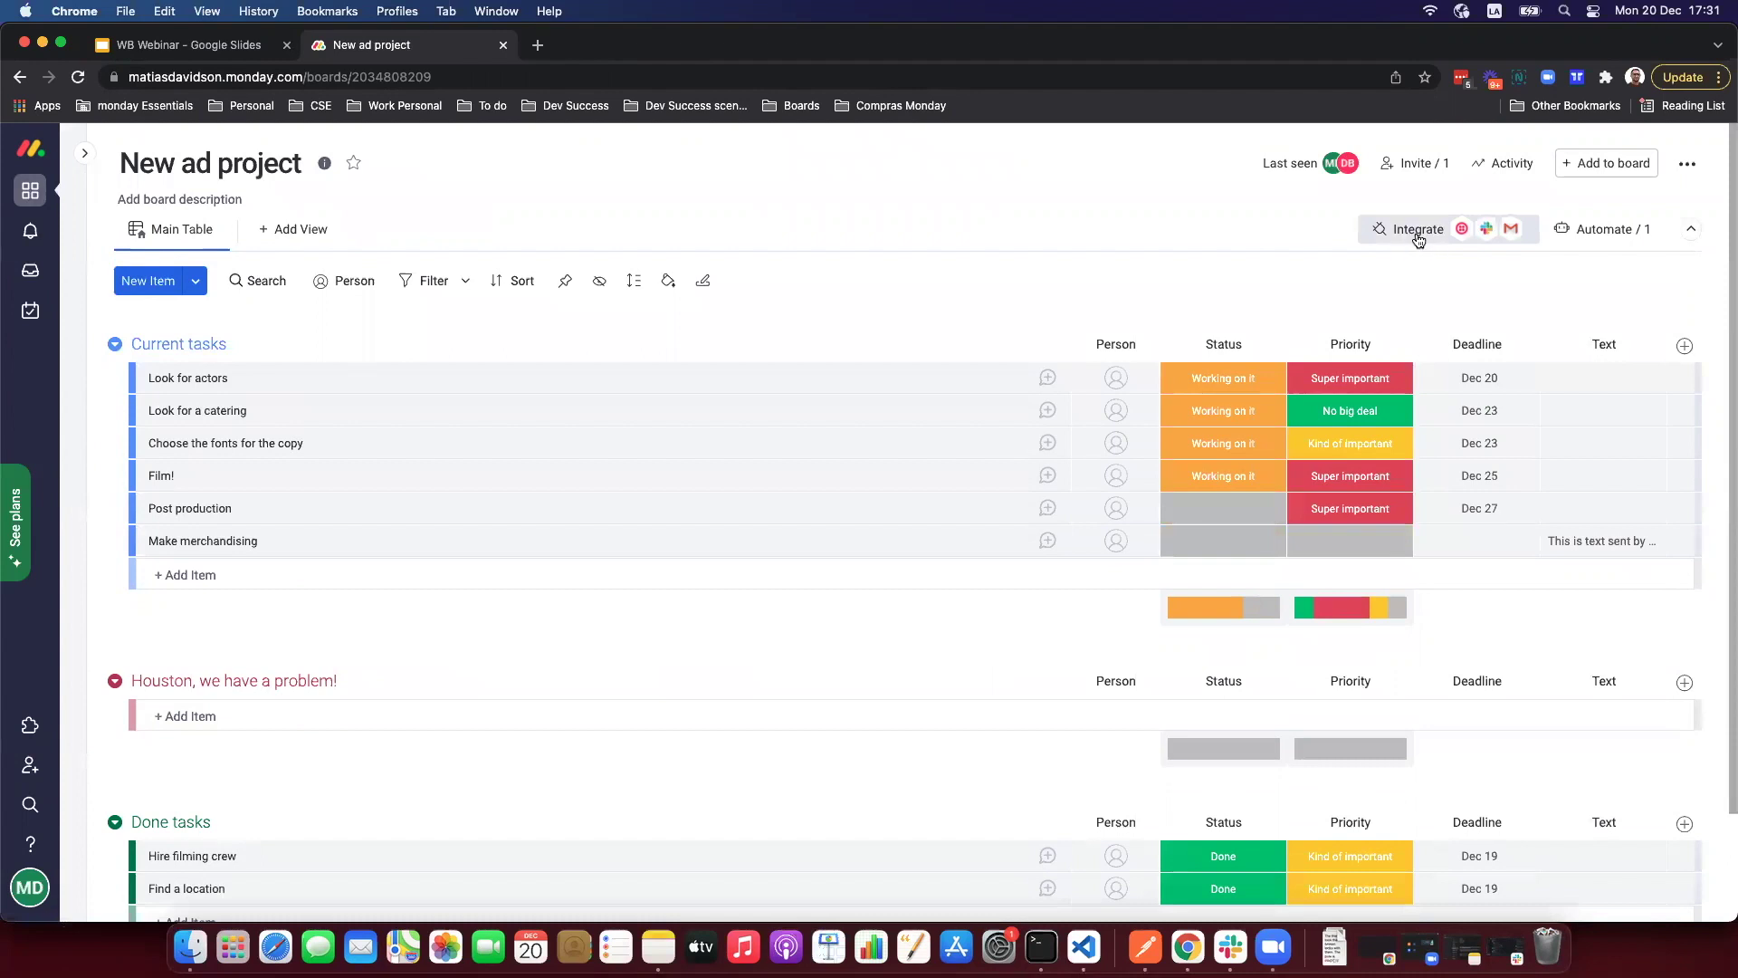
click(1593, 232)
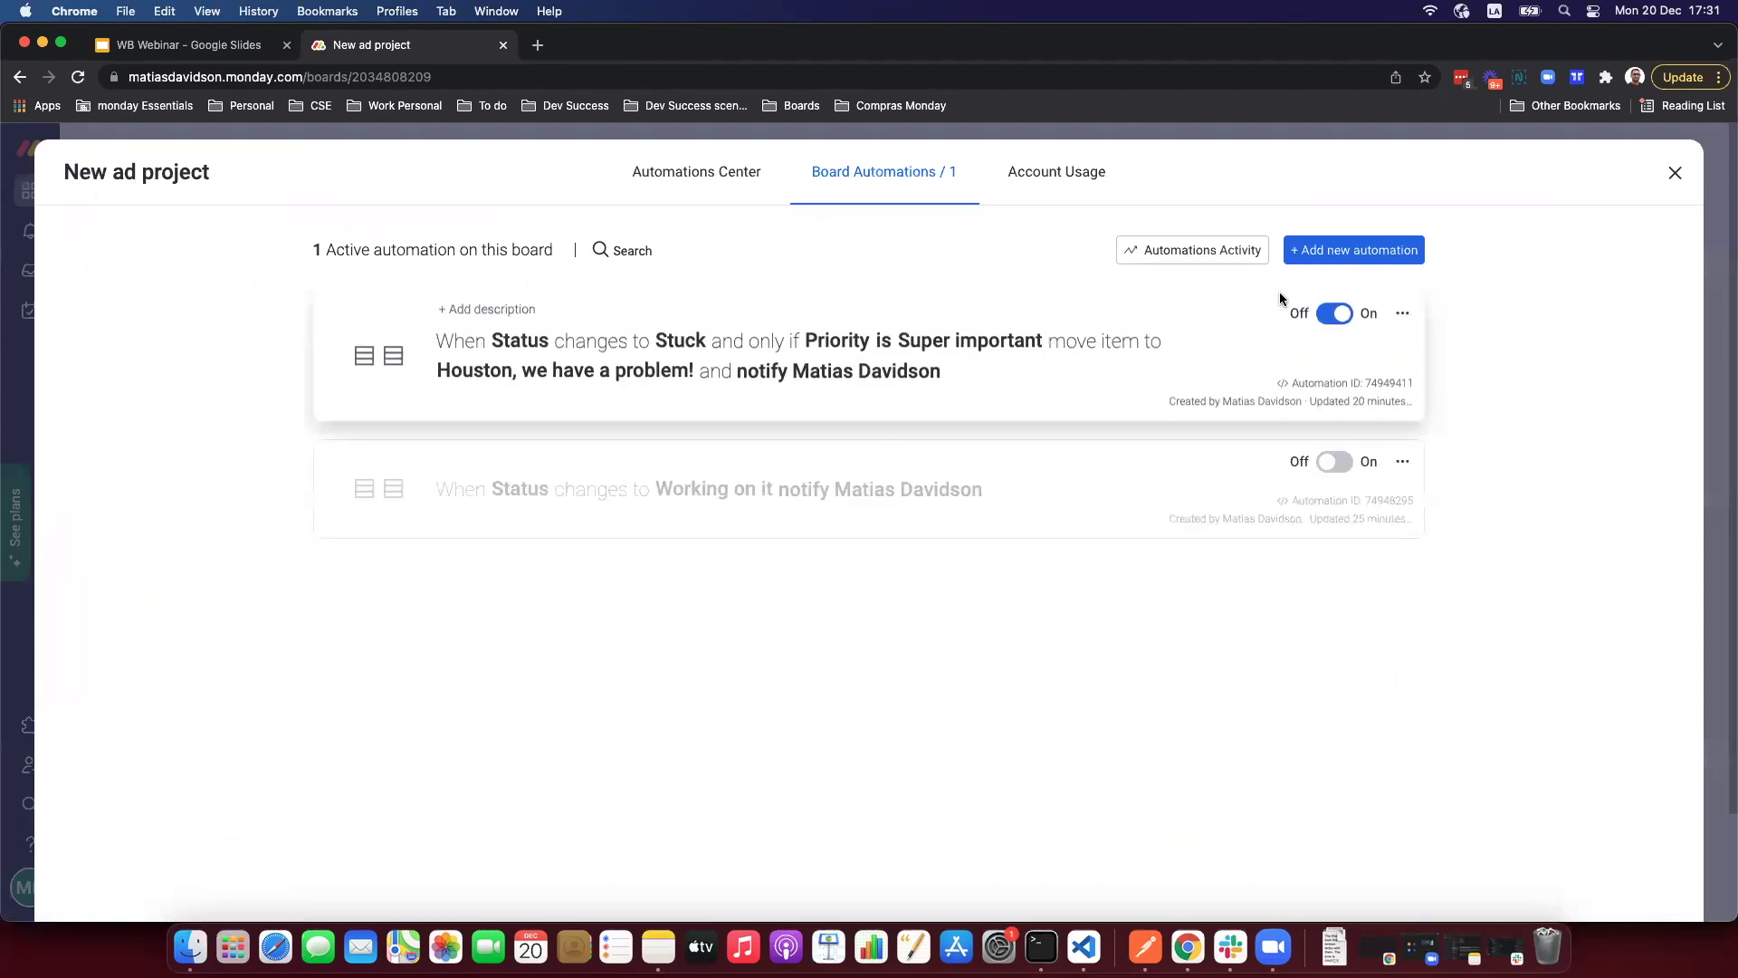
click(1331, 317)
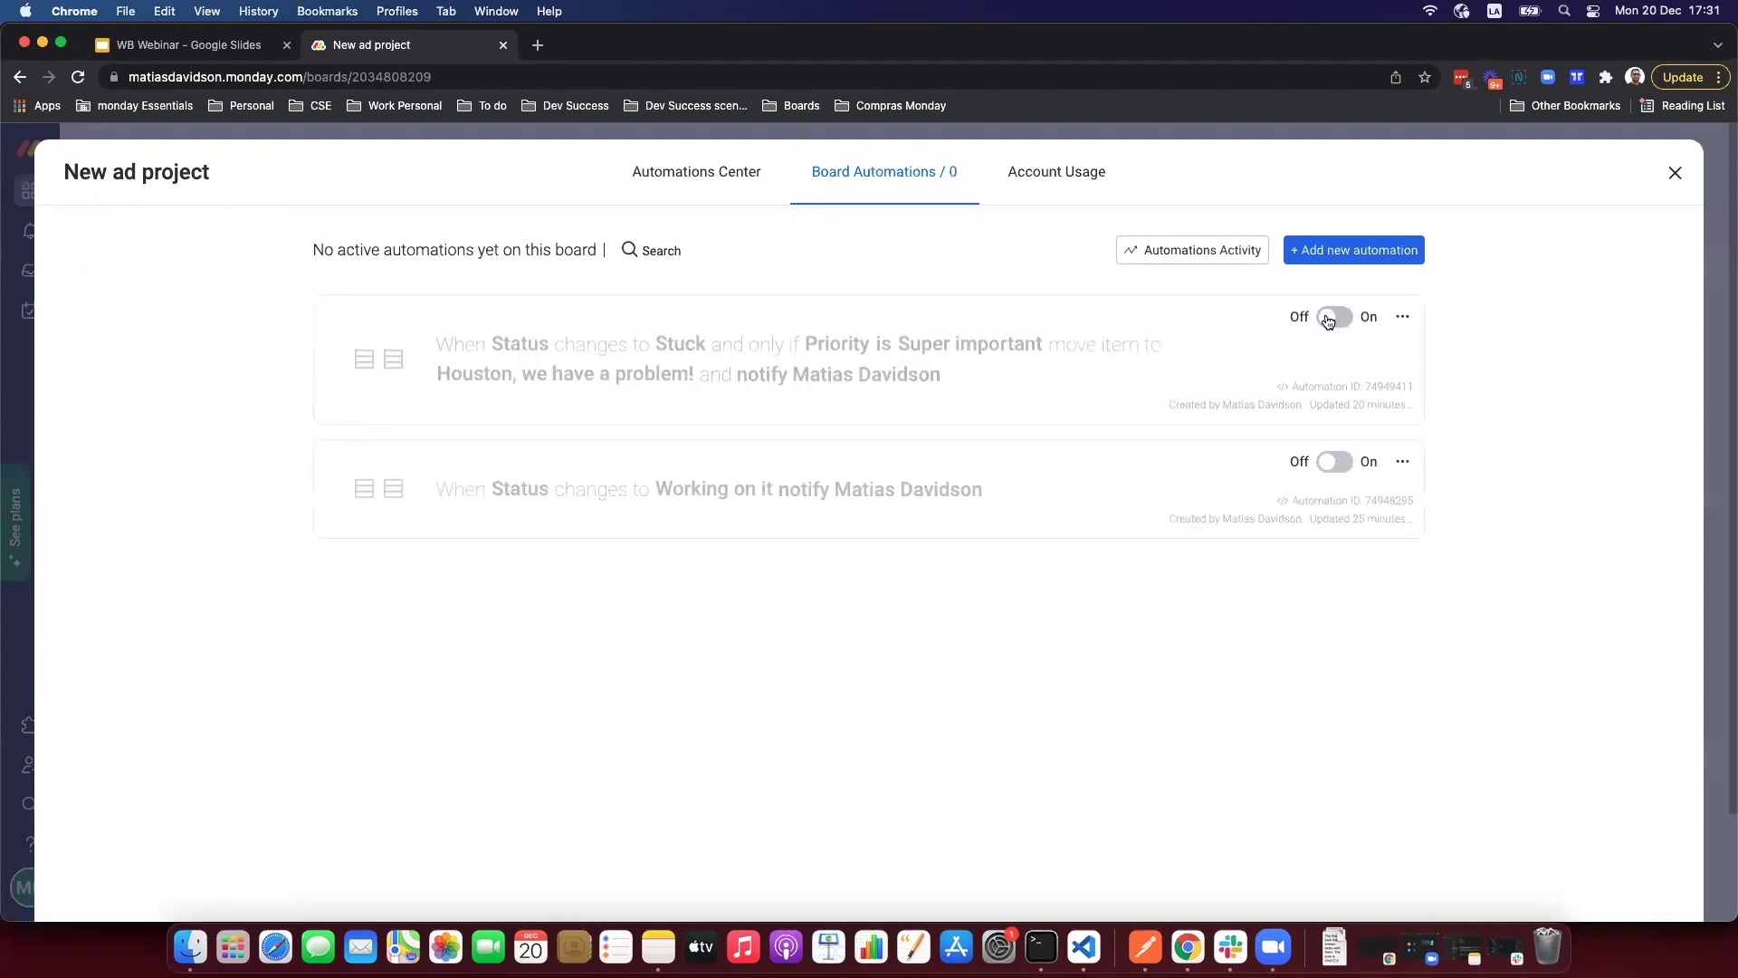
Step: Start a new custom automation triggered when an item is created and bring up its action choices
click(1365, 256)
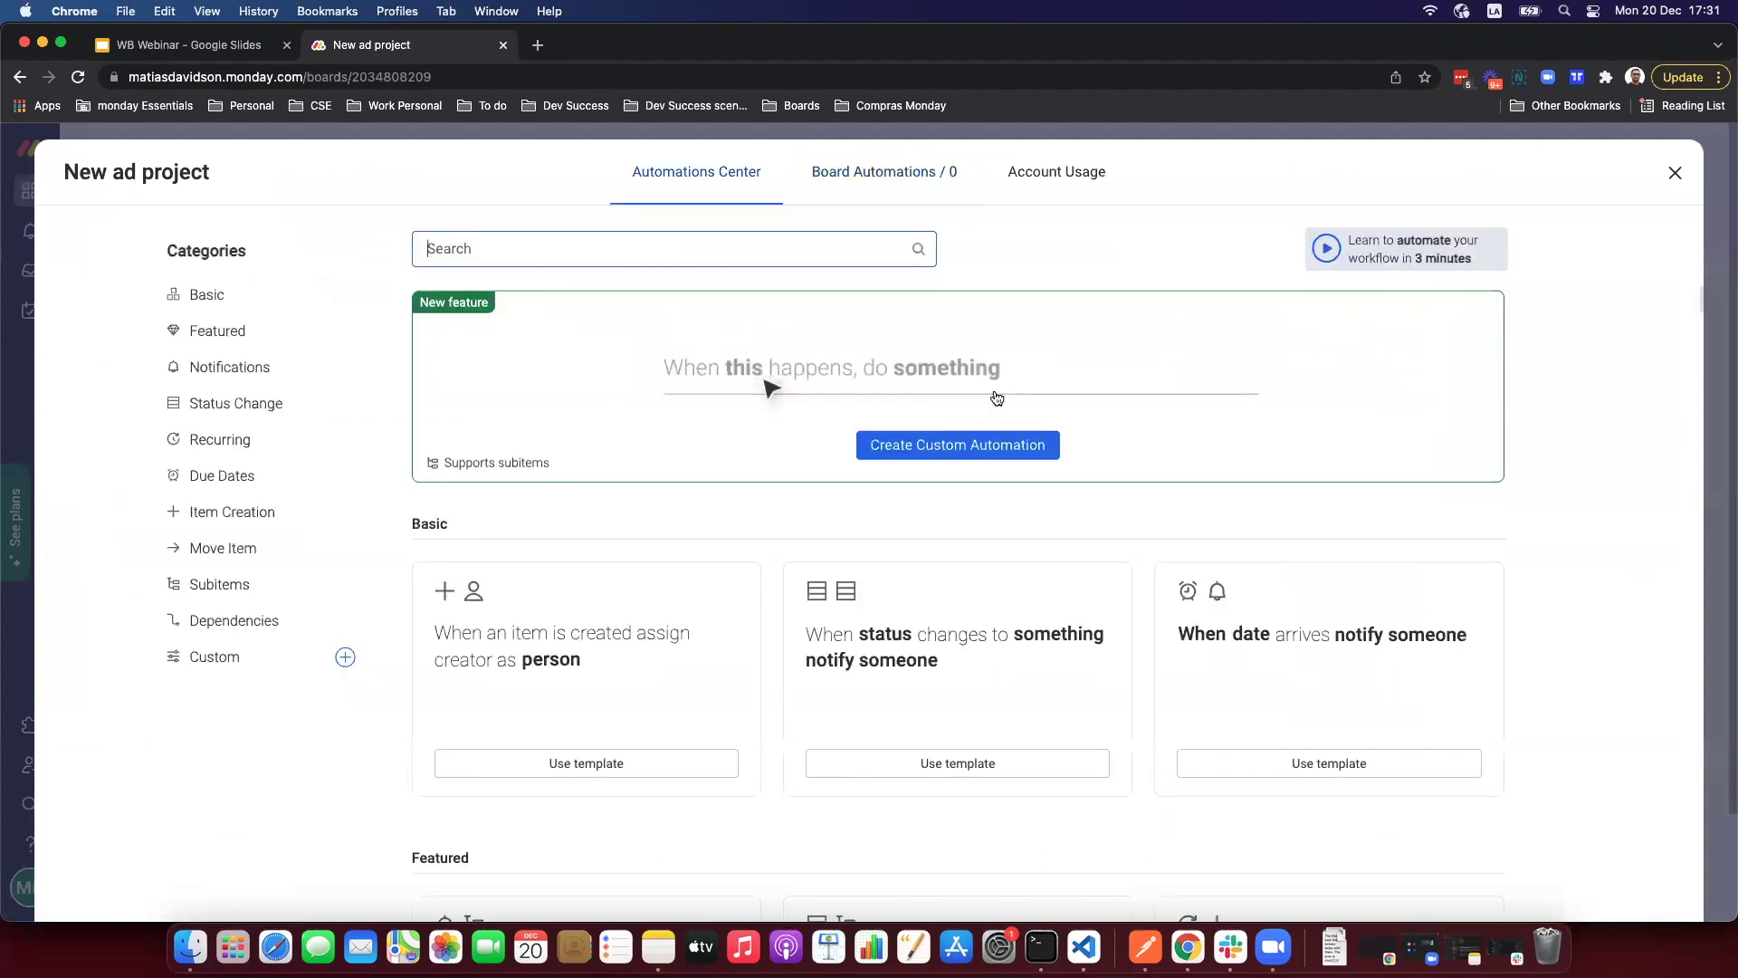
click(923, 454)
click(525, 312)
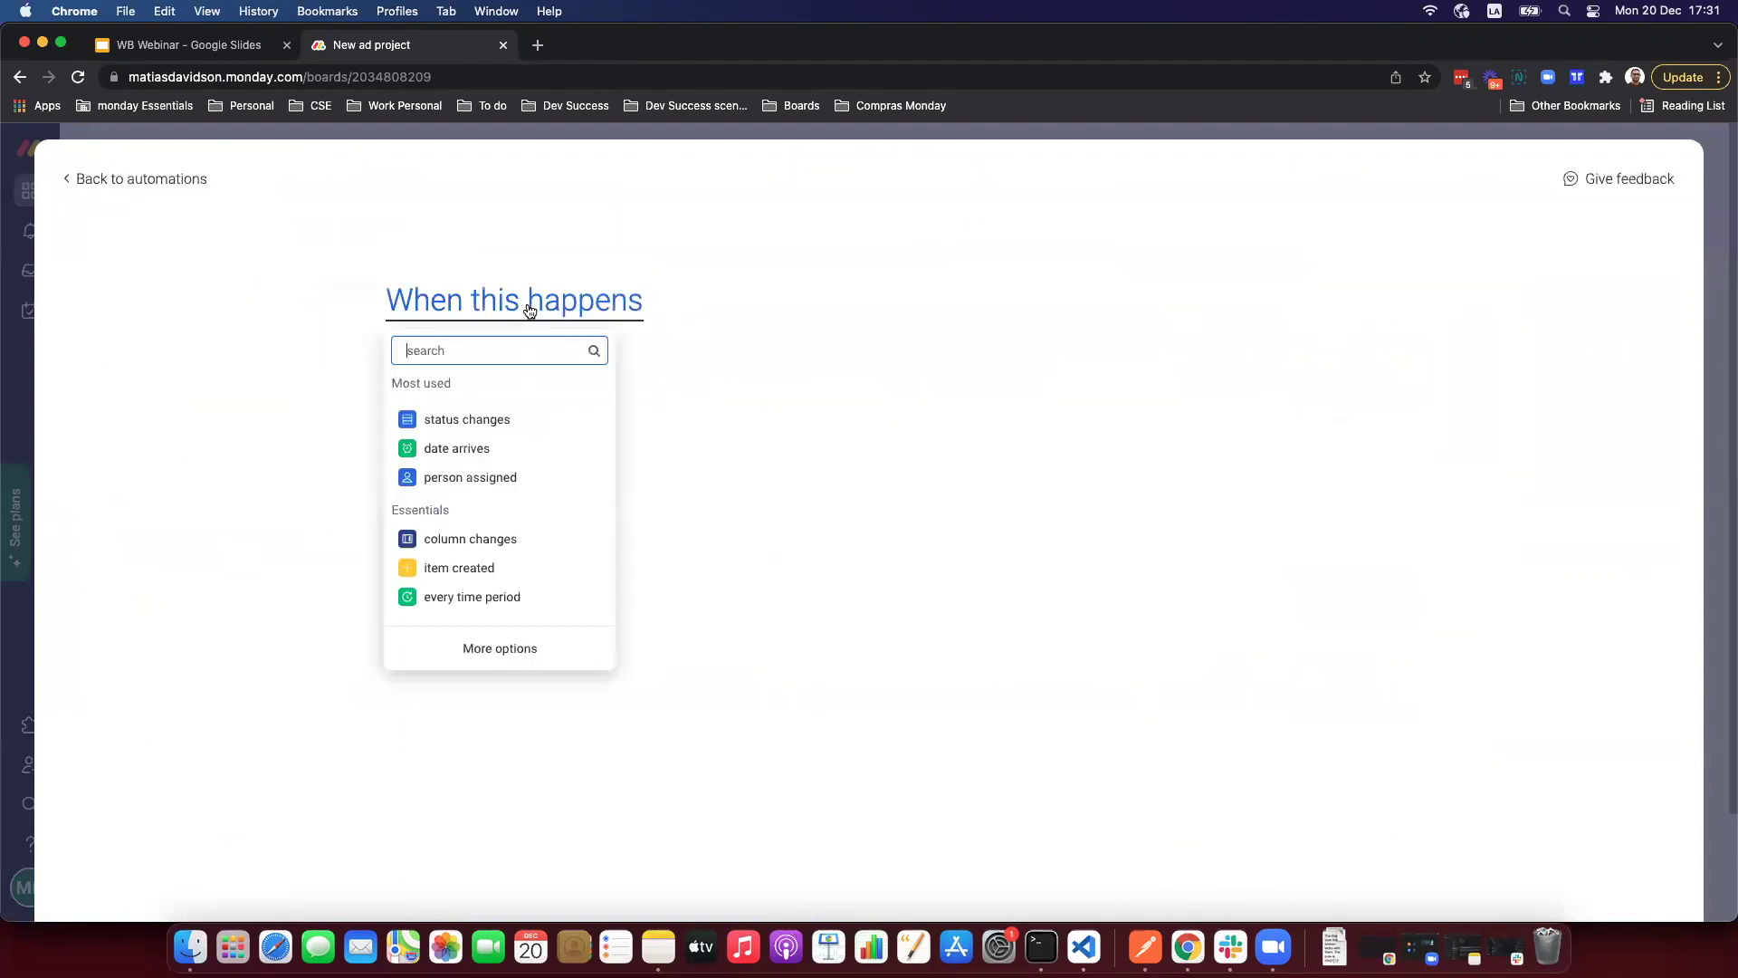
click(490, 568)
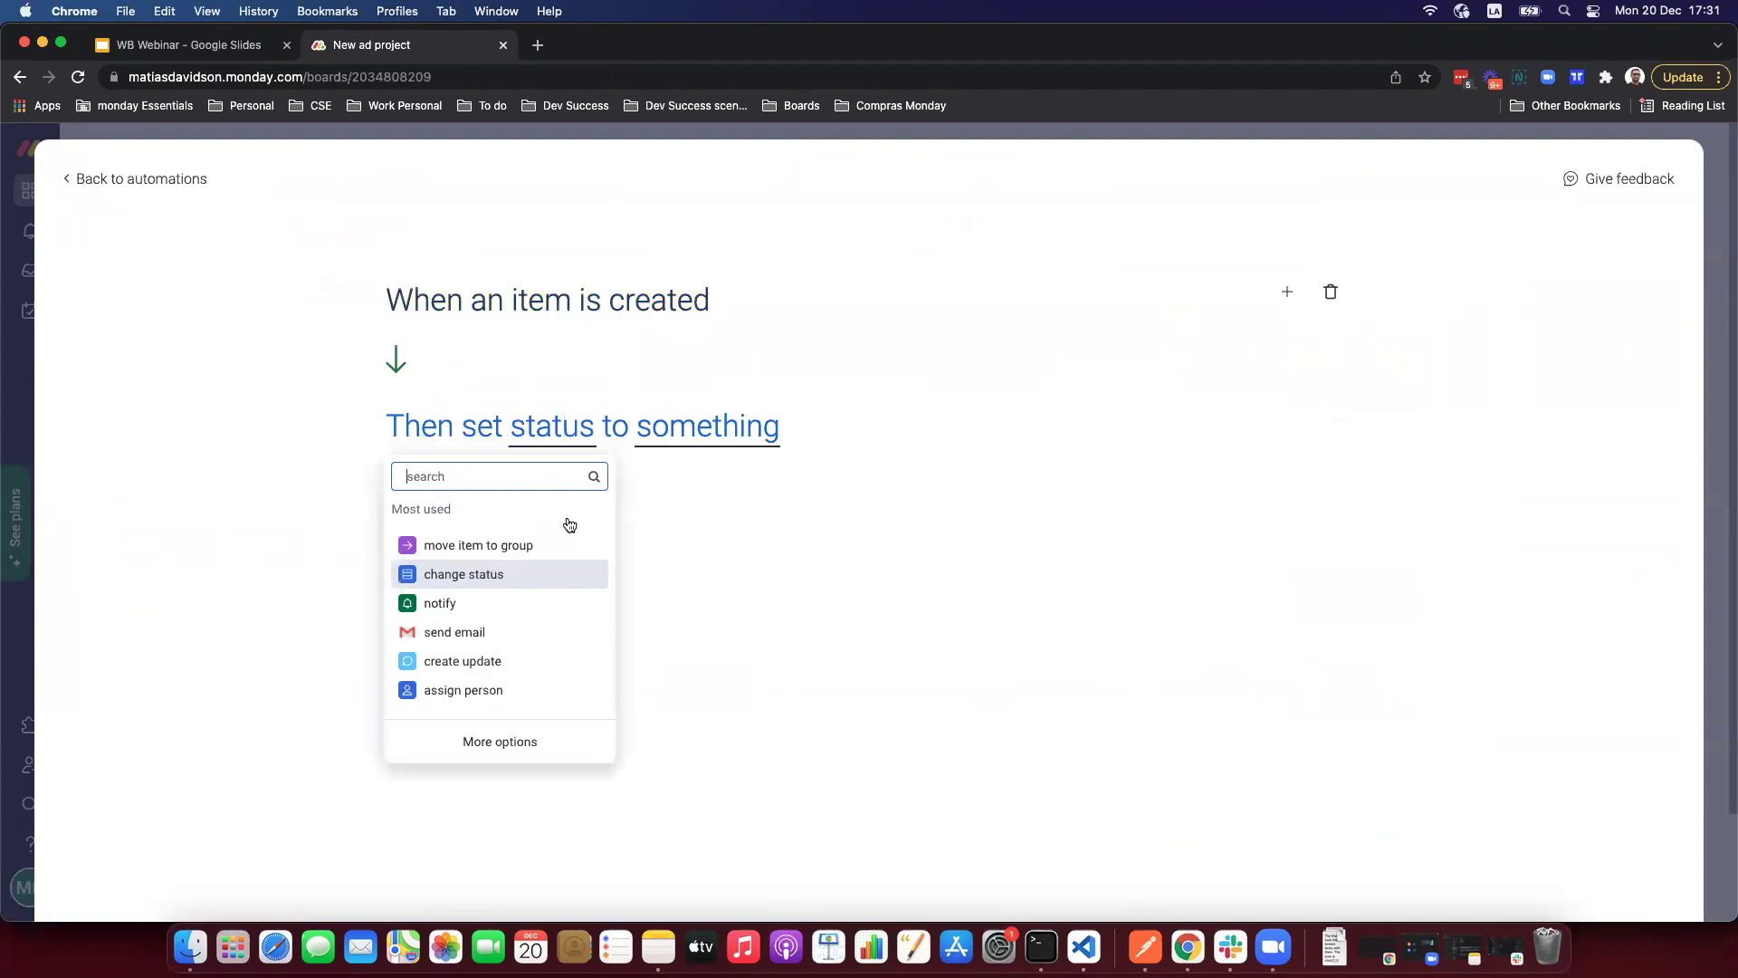
click(484, 440)
click(485, 439)
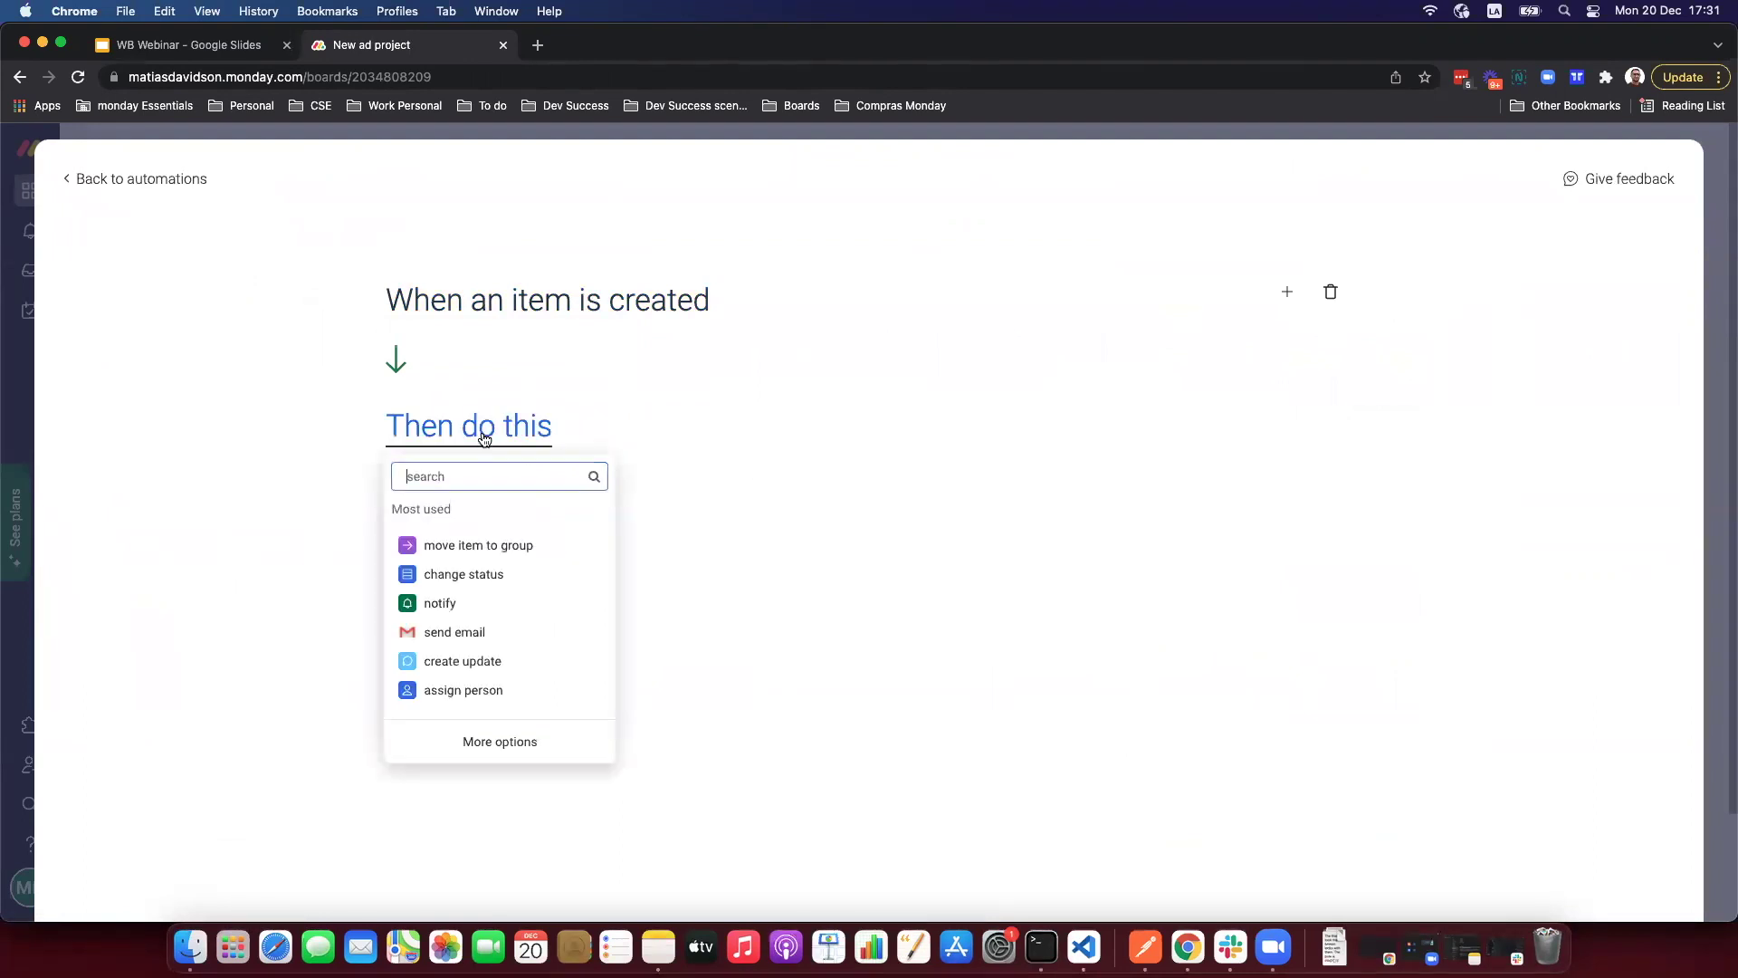
Step: Look through the full list of available automation actions for the app's custom action, and return to the board
click(524, 742)
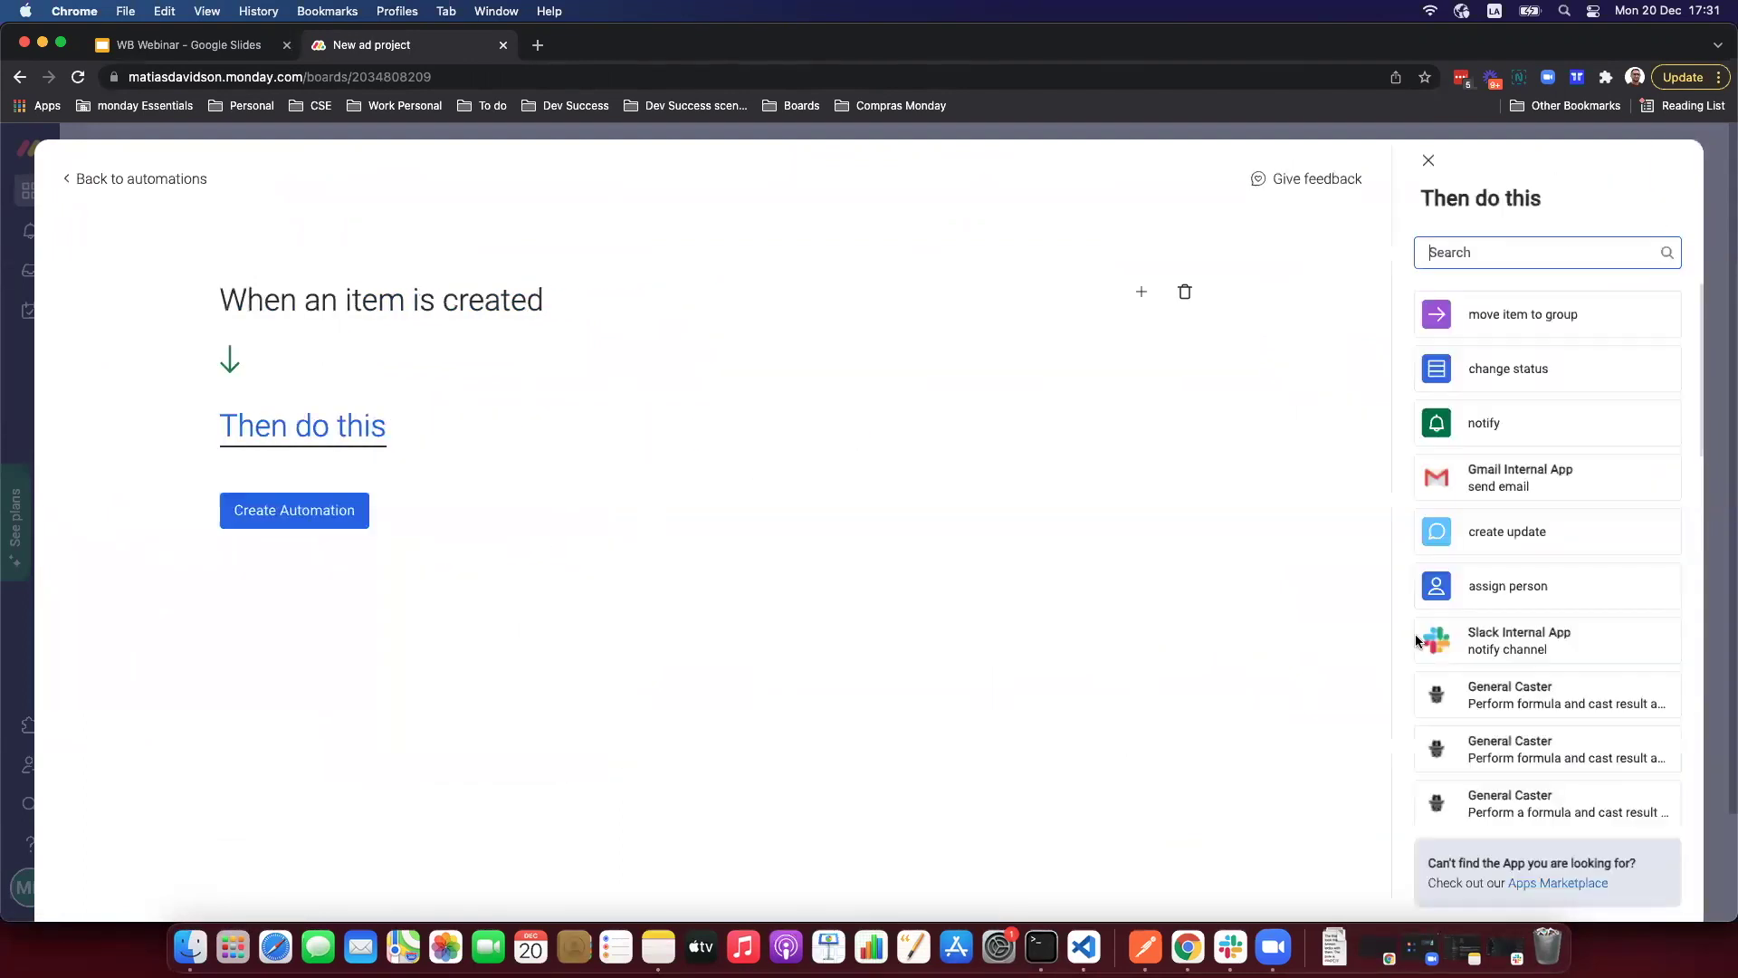
scroll(1584, 572, down, 1)
scroll(1584, 572, down, 5)
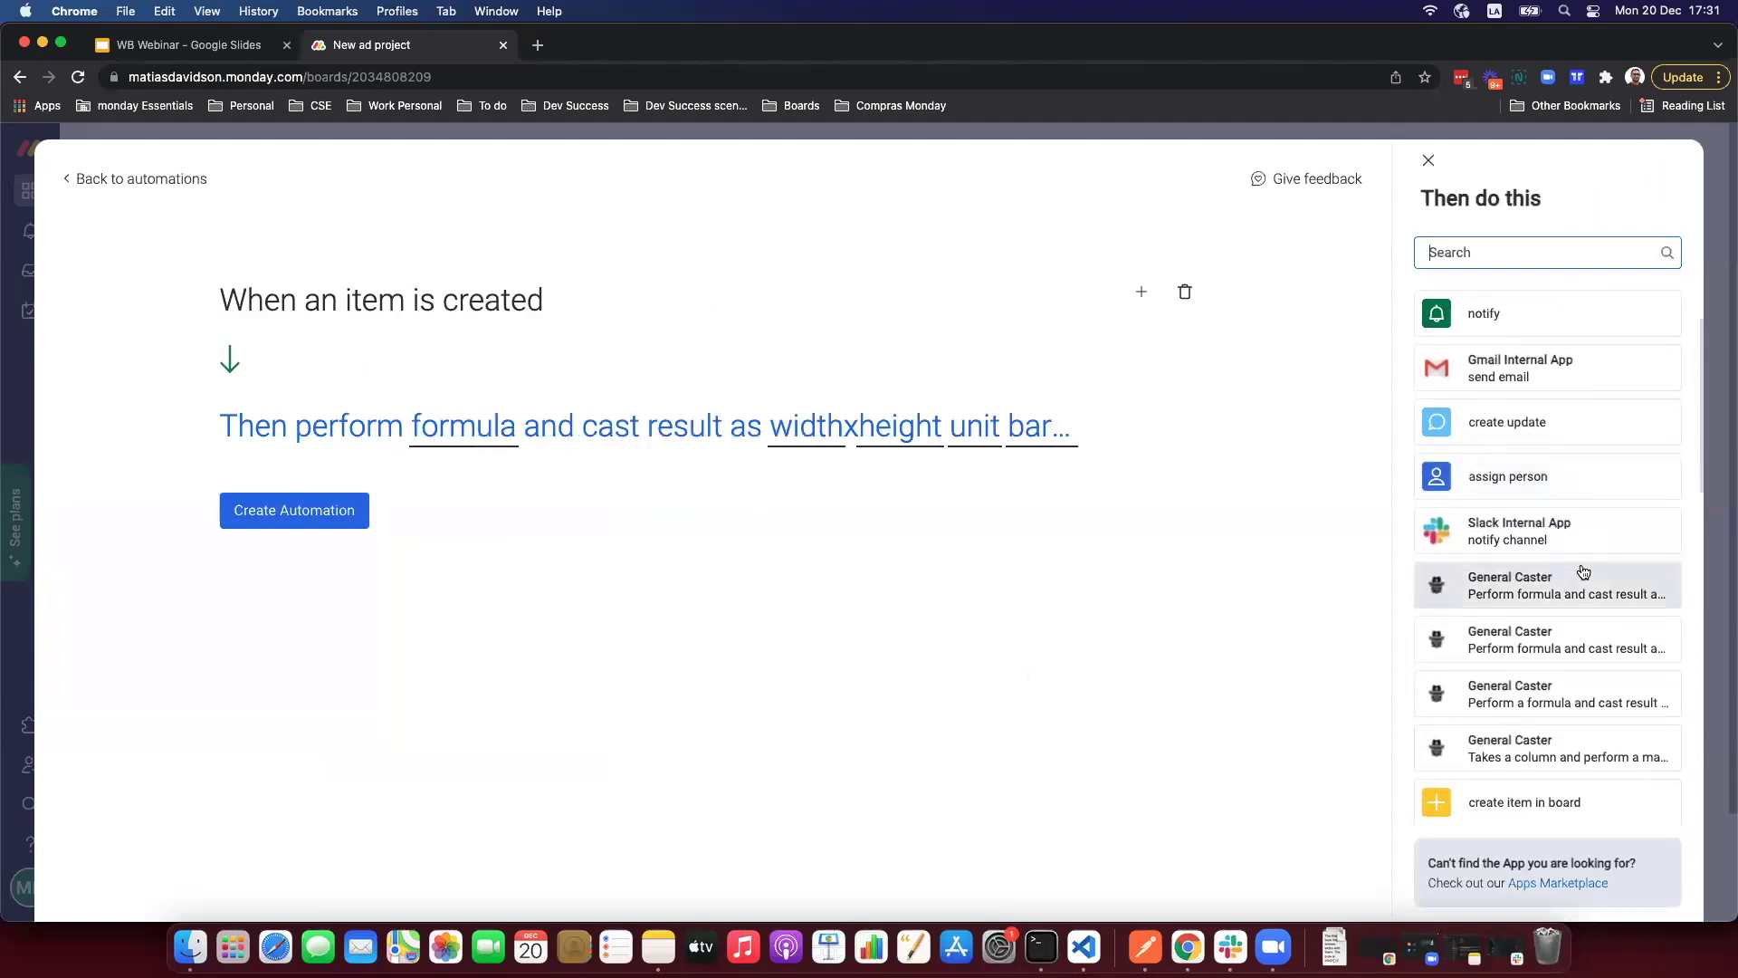
scroll(1584, 573, down, 5)
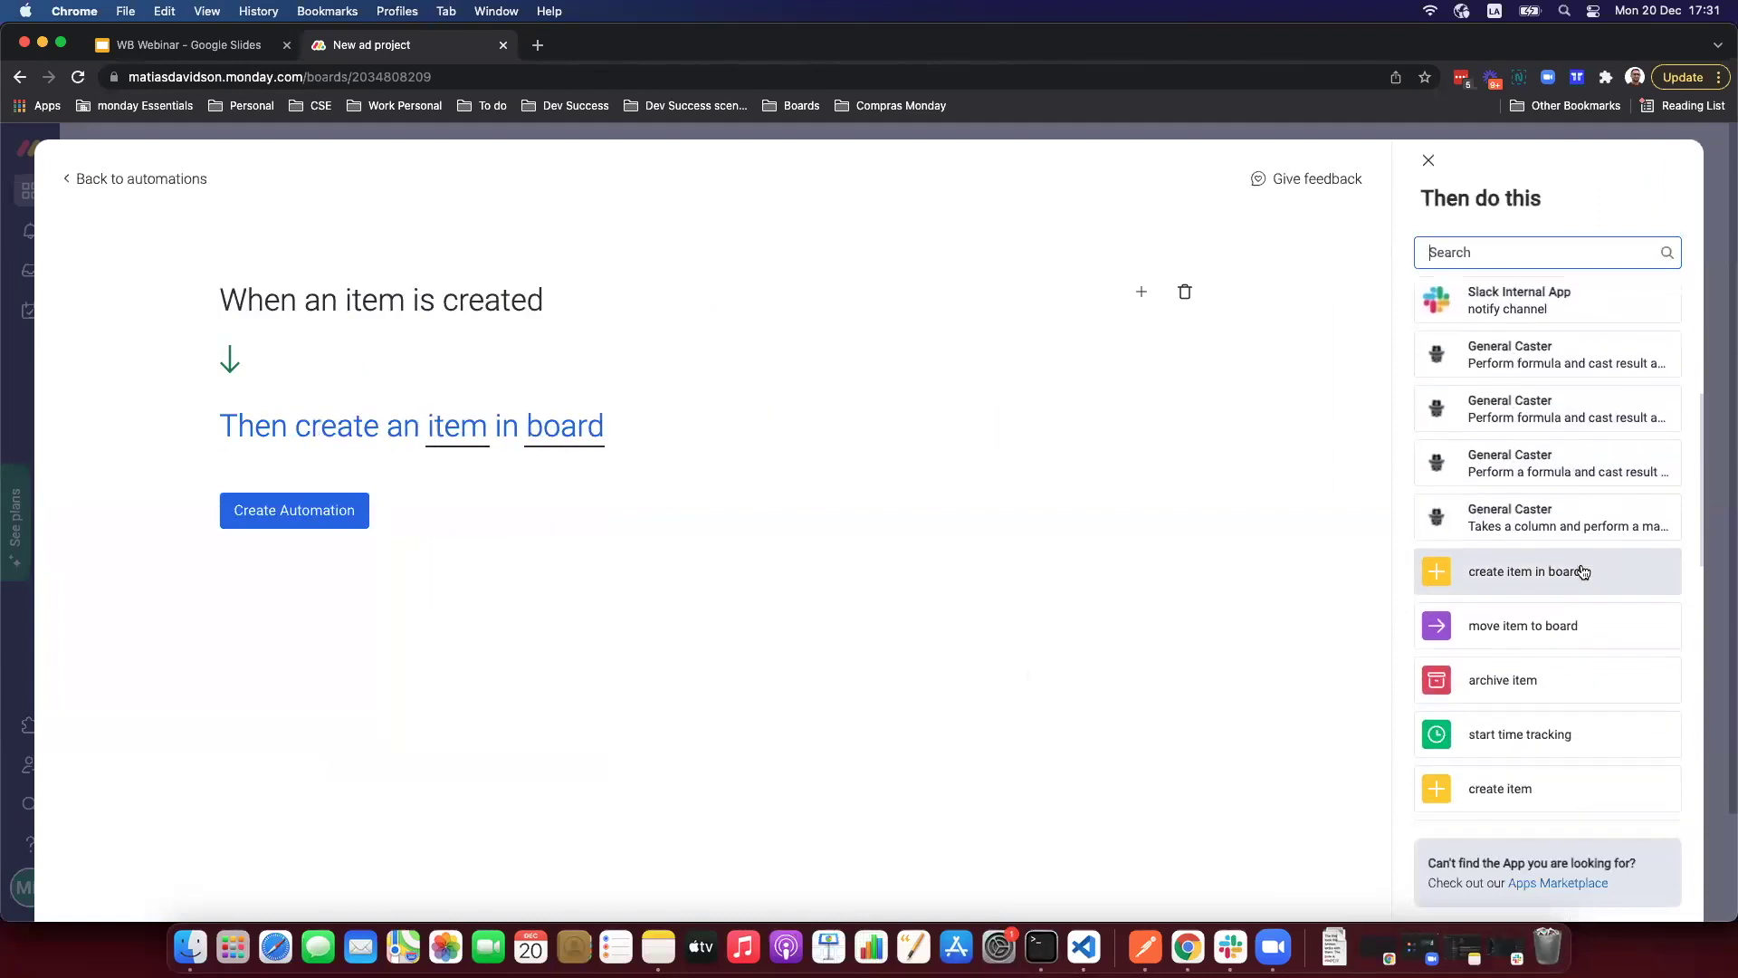
scroll(1586, 574, down, 9)
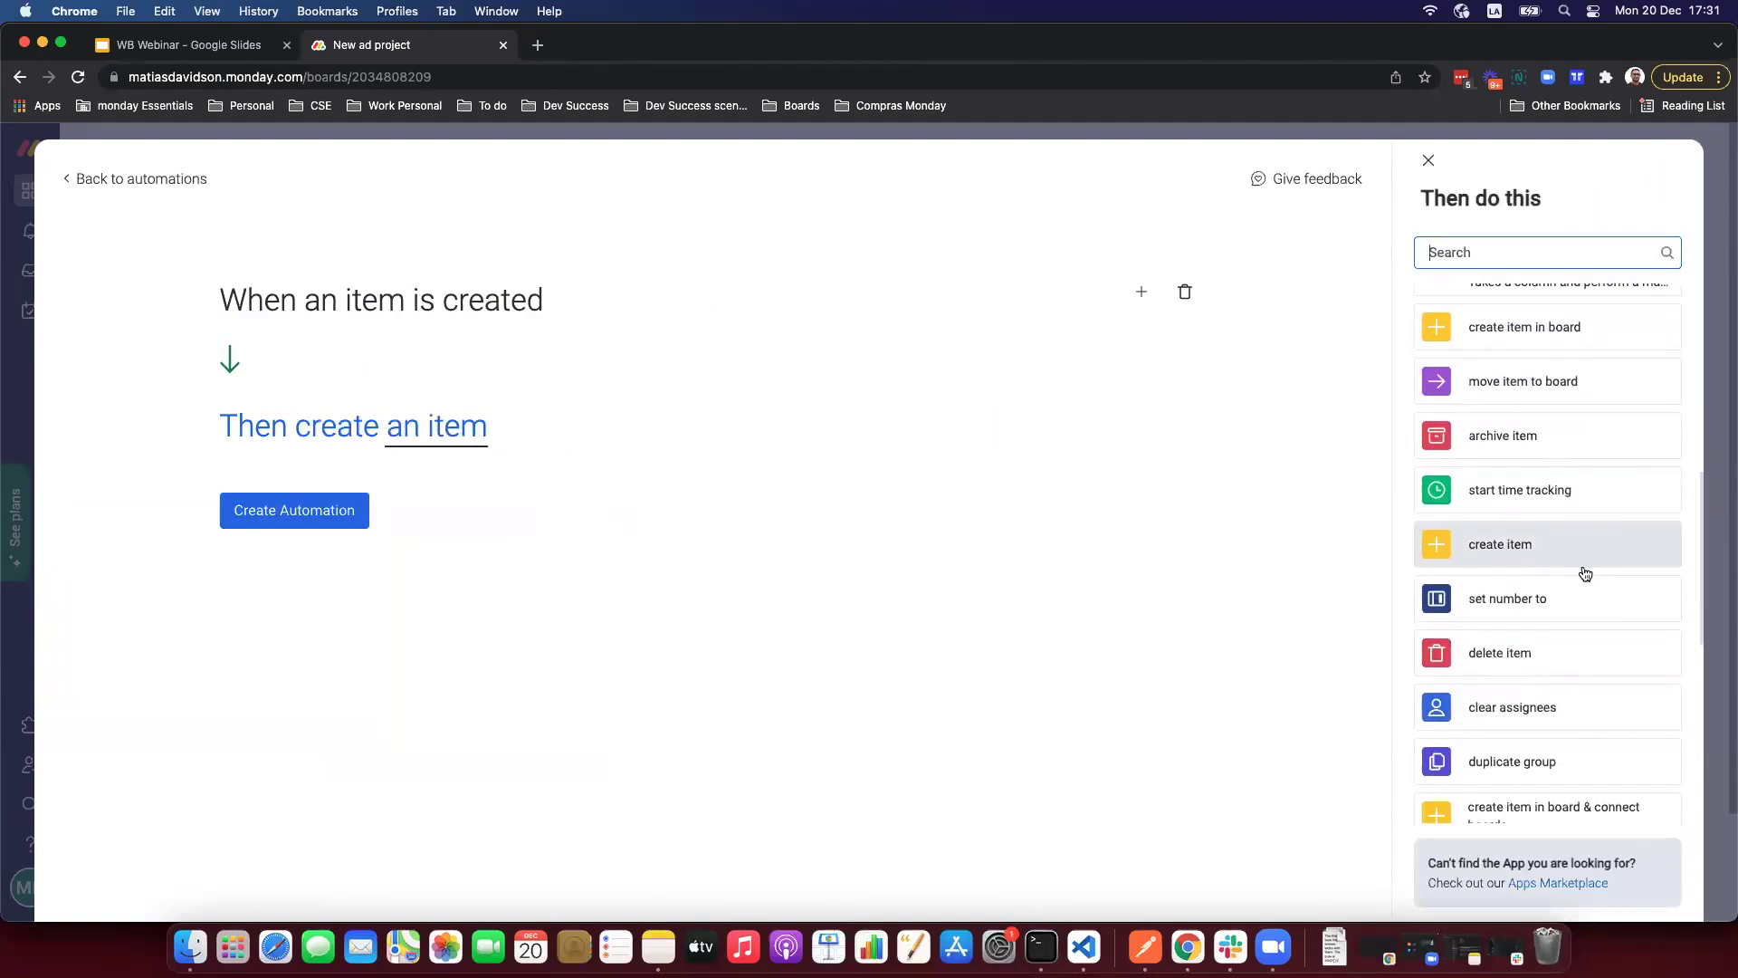
scroll(1584, 575, down, 4)
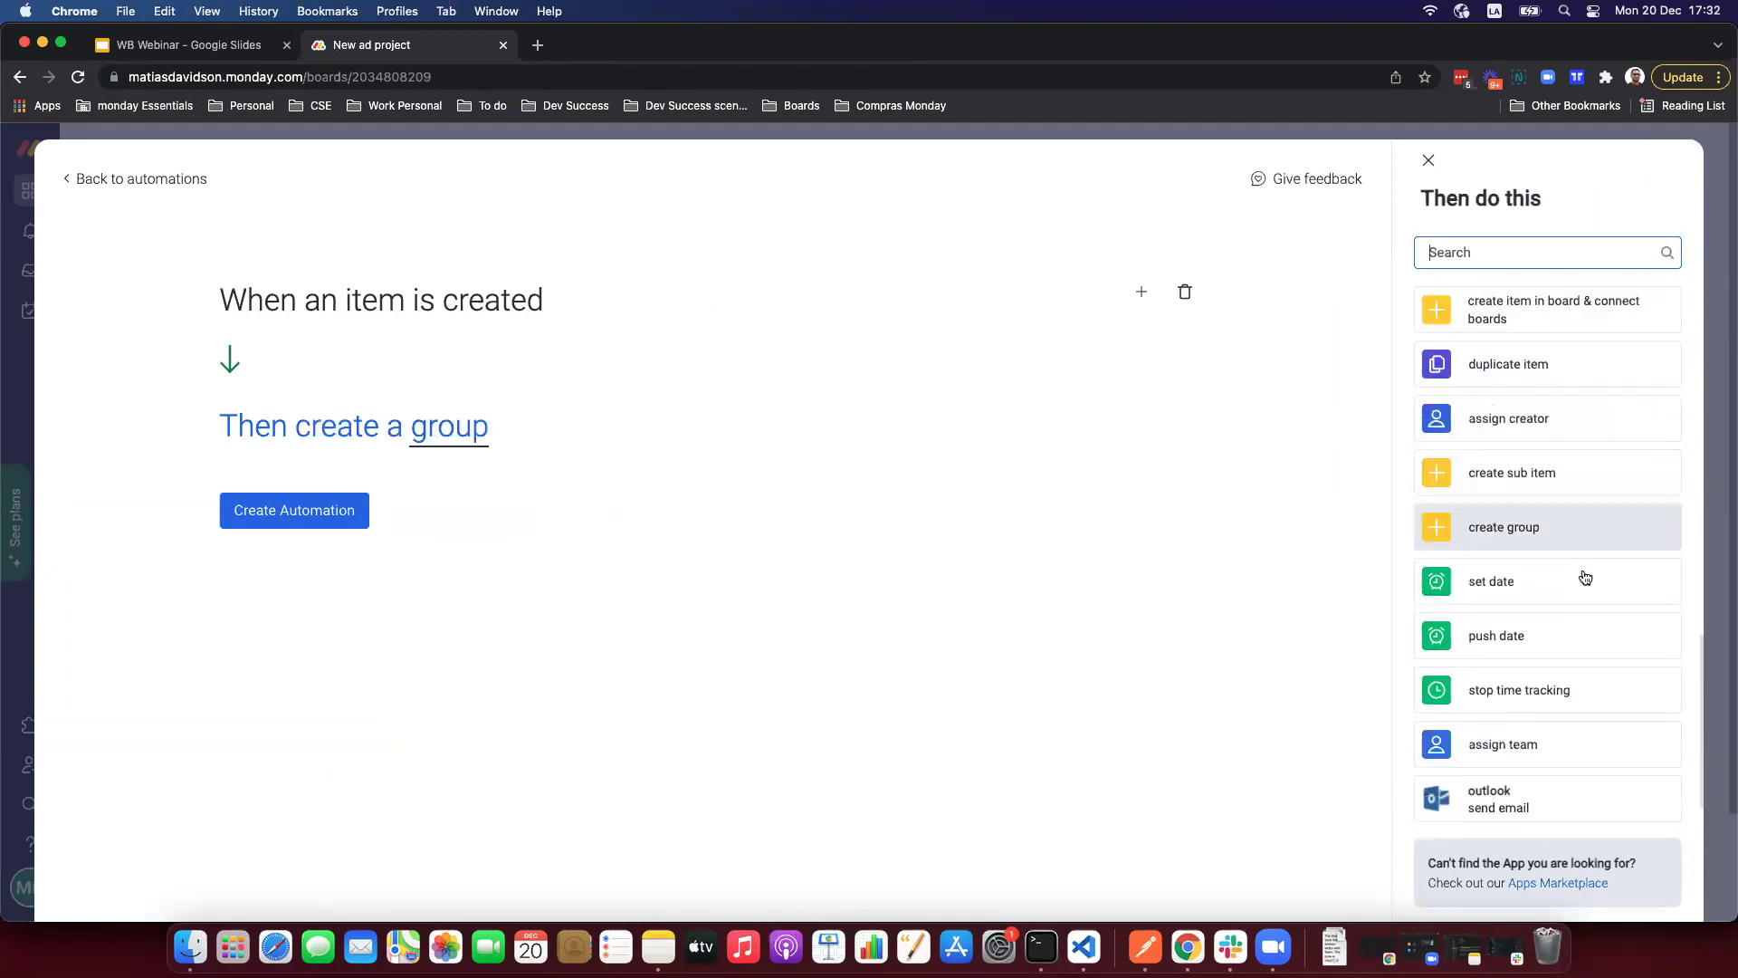
scroll(1586, 579, up, 10)
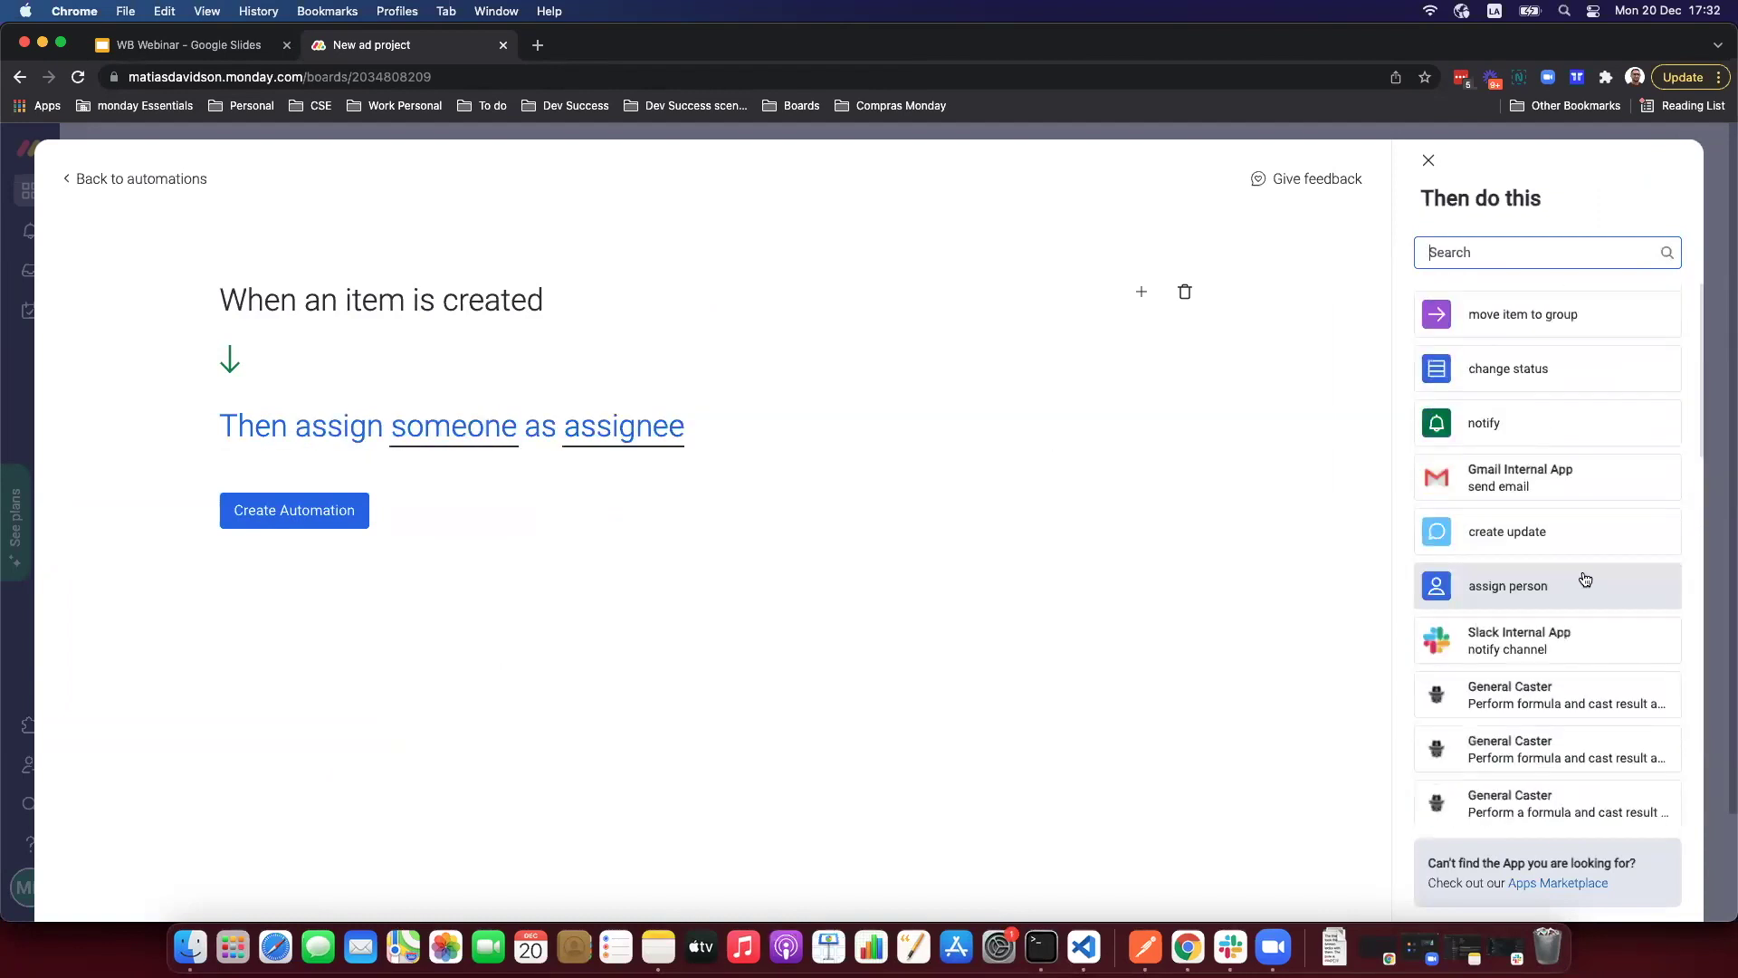
scroll(1585, 579, down, 17)
scroll(1586, 582, down, 8)
click(91, 181)
click(20, 196)
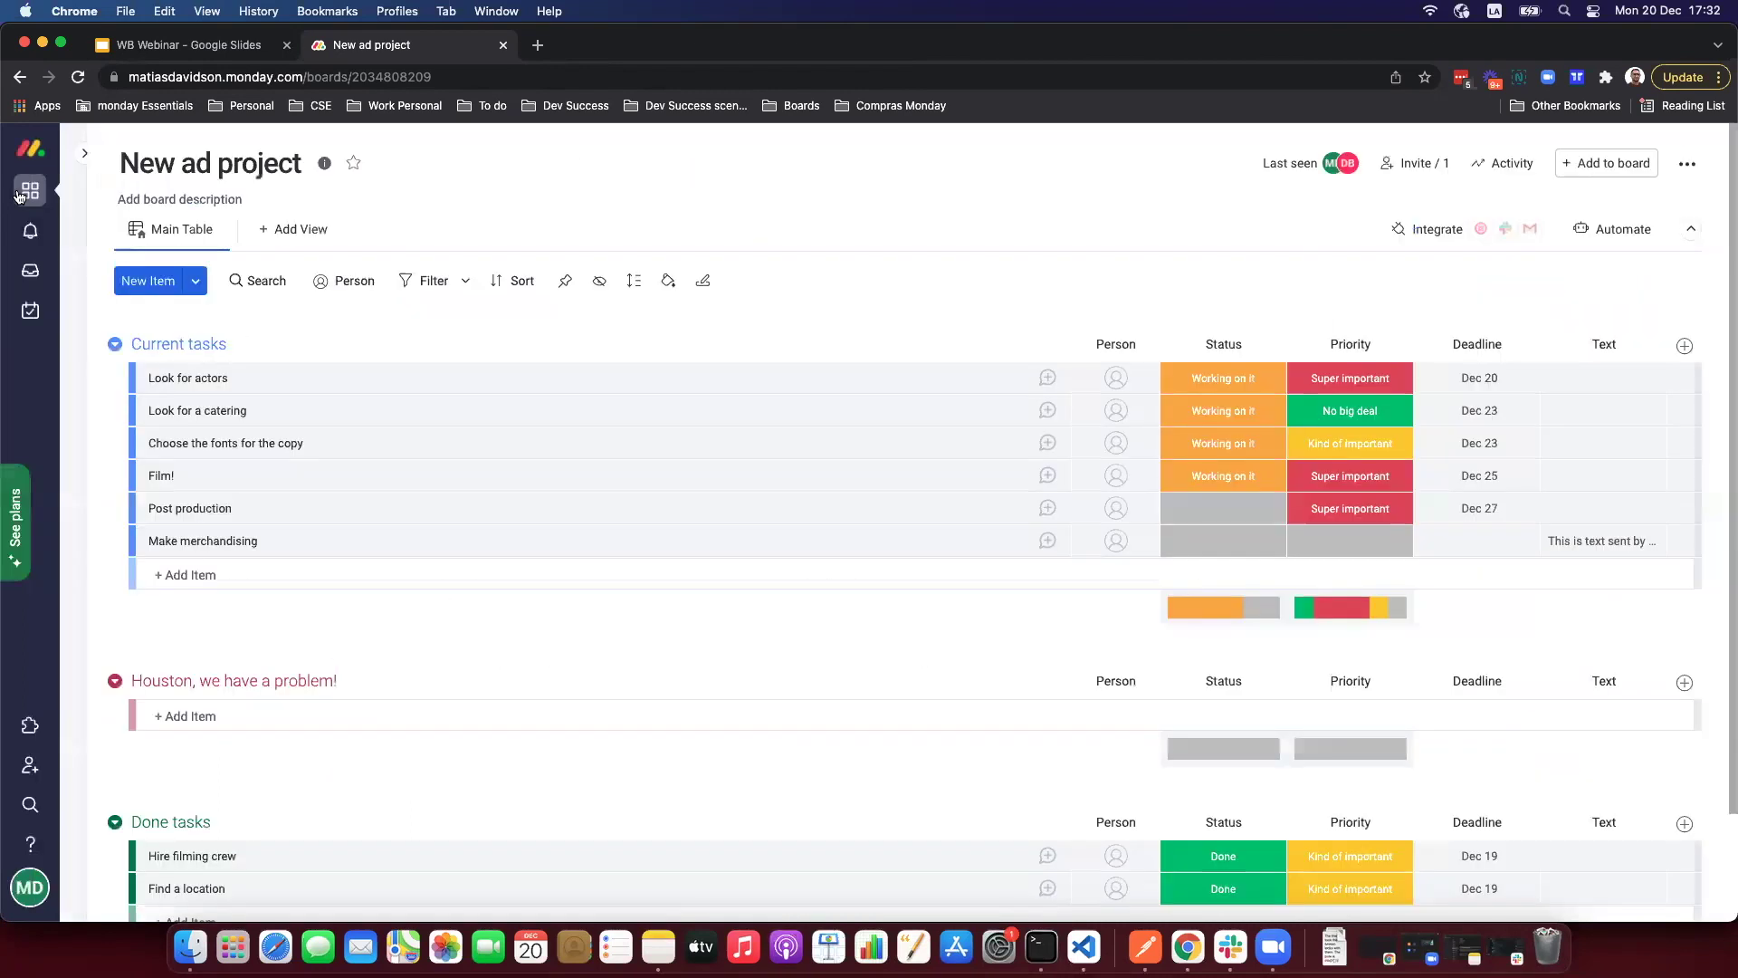
Step: Create a new minor version, 1.3.0, of the Ad Project App
click(30, 887)
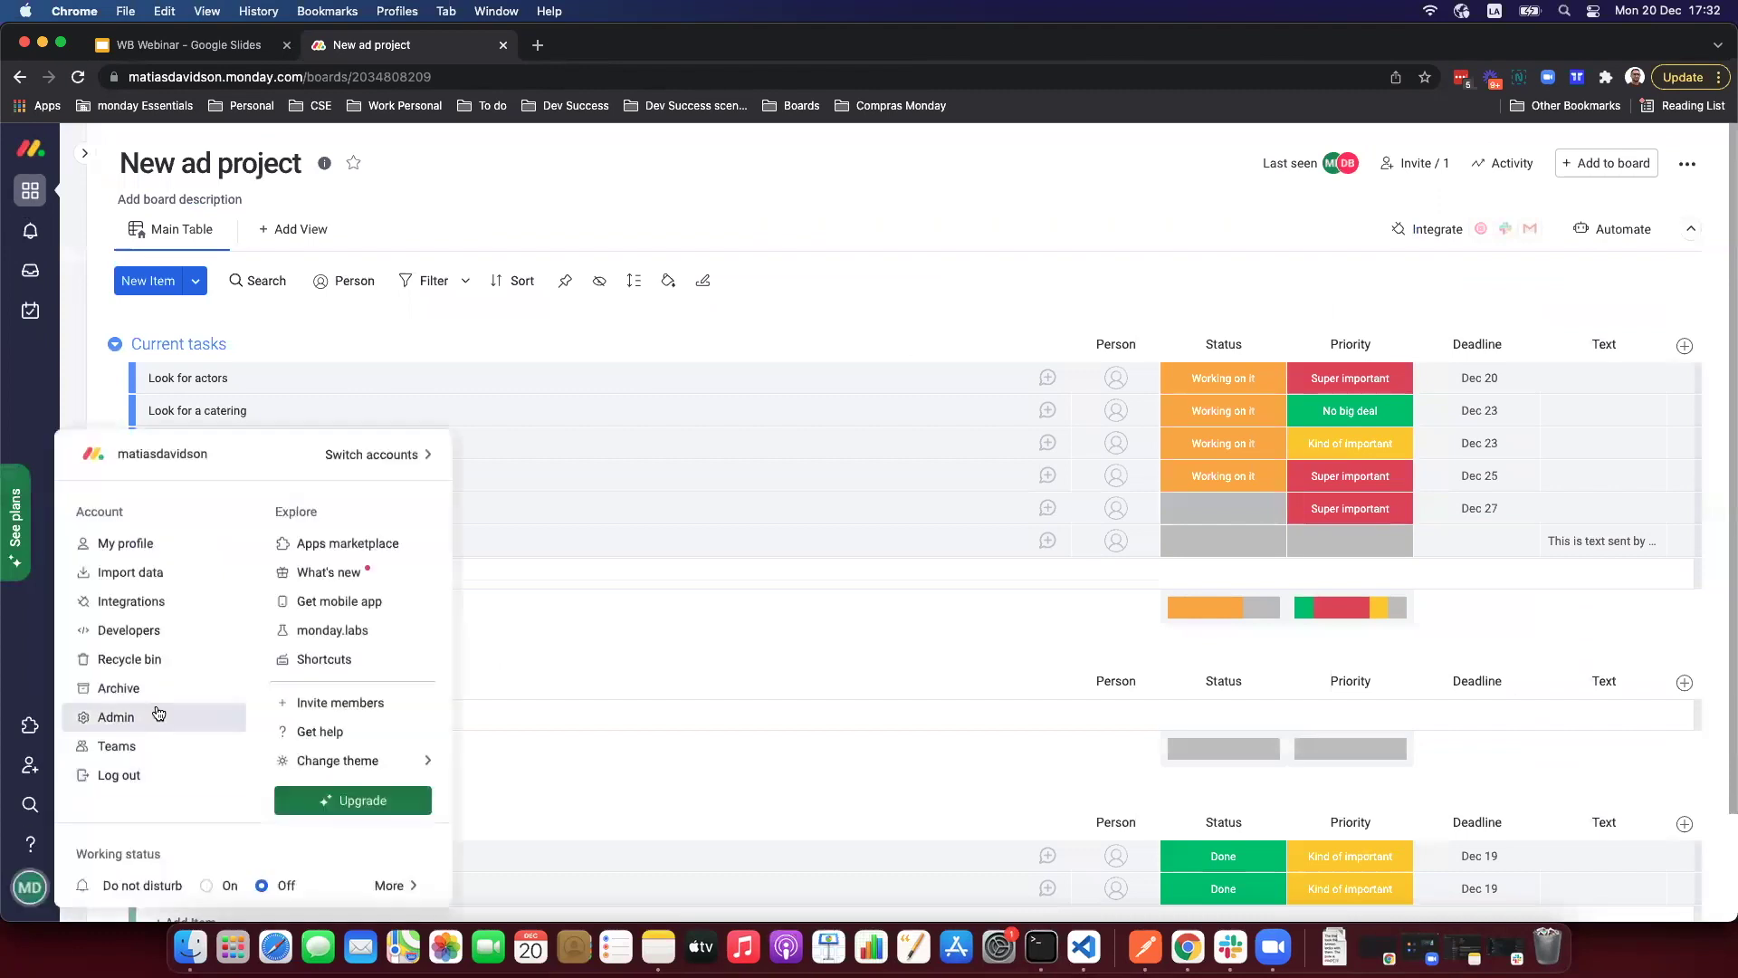
click(154, 639)
click(693, 695)
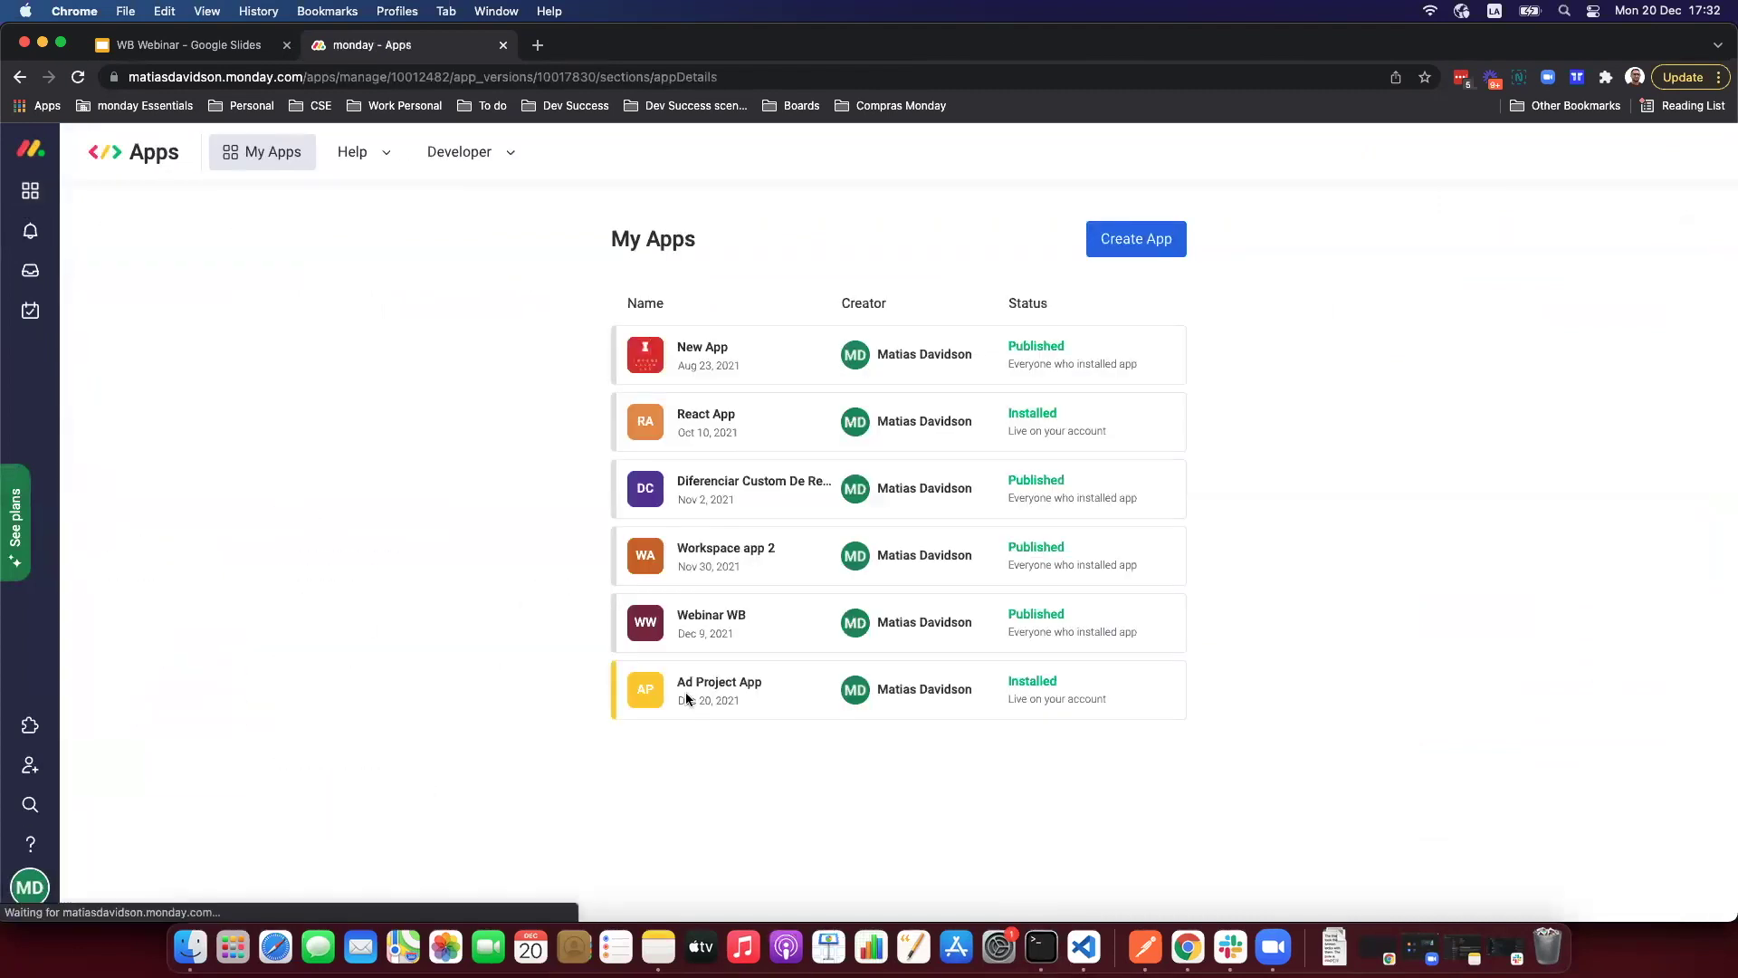
click(126, 762)
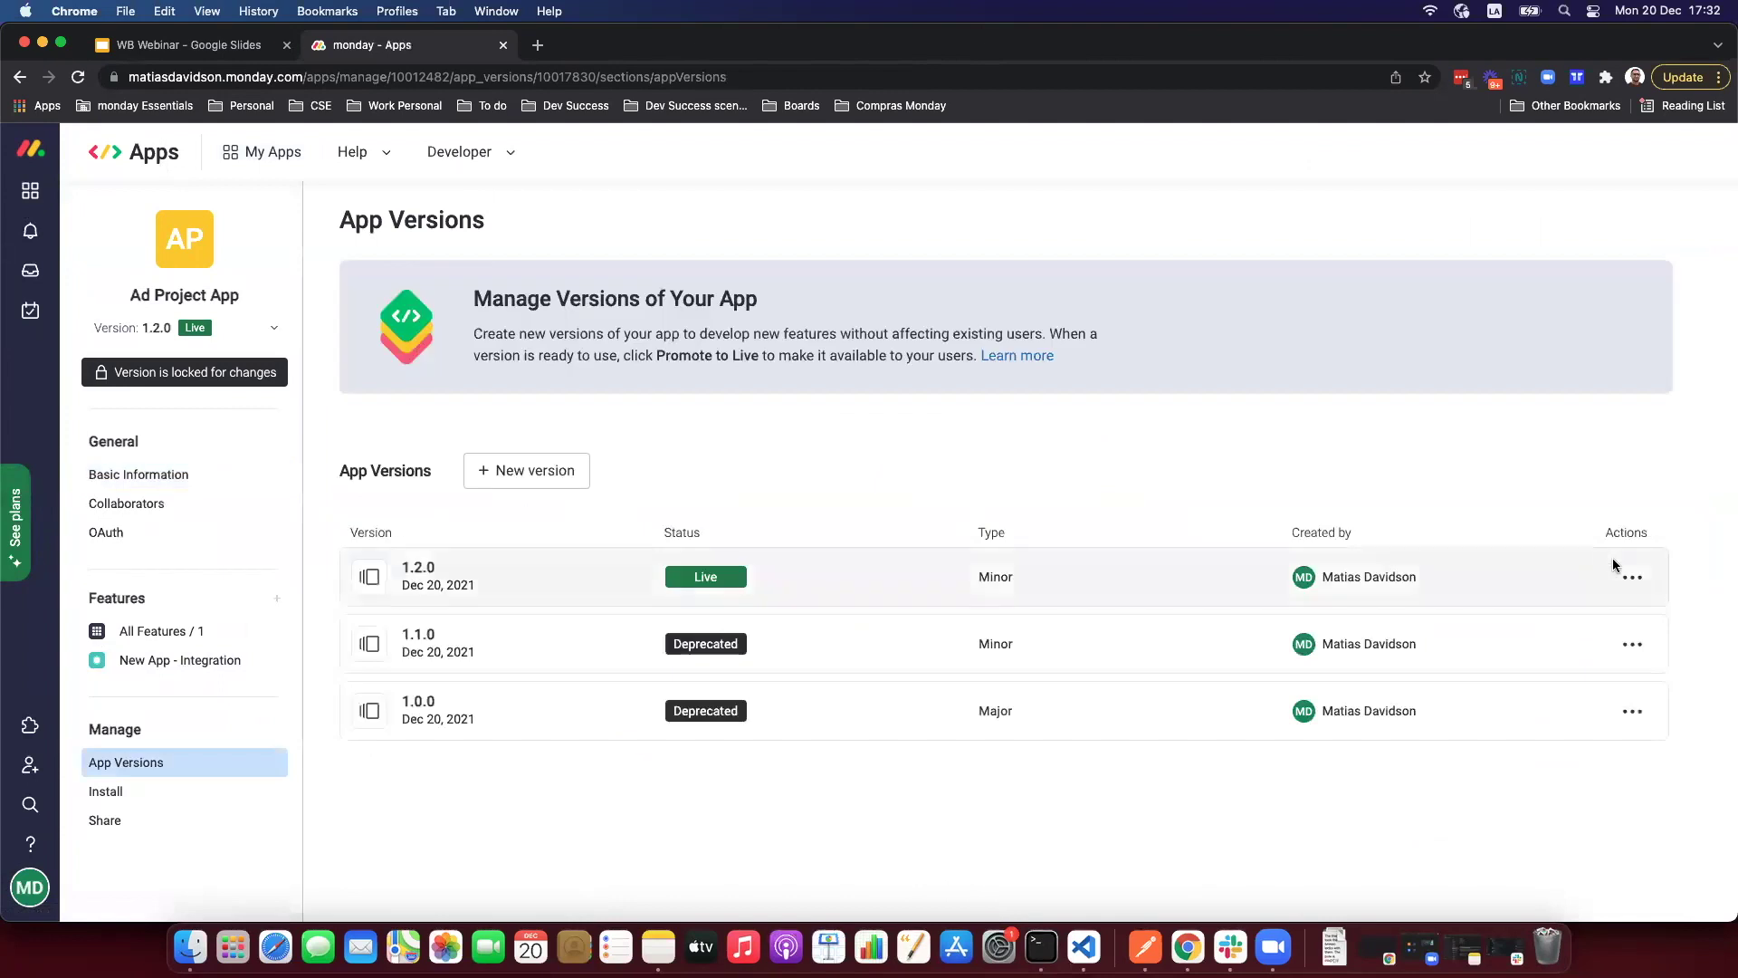
click(508, 475)
click(685, 487)
click(1055, 724)
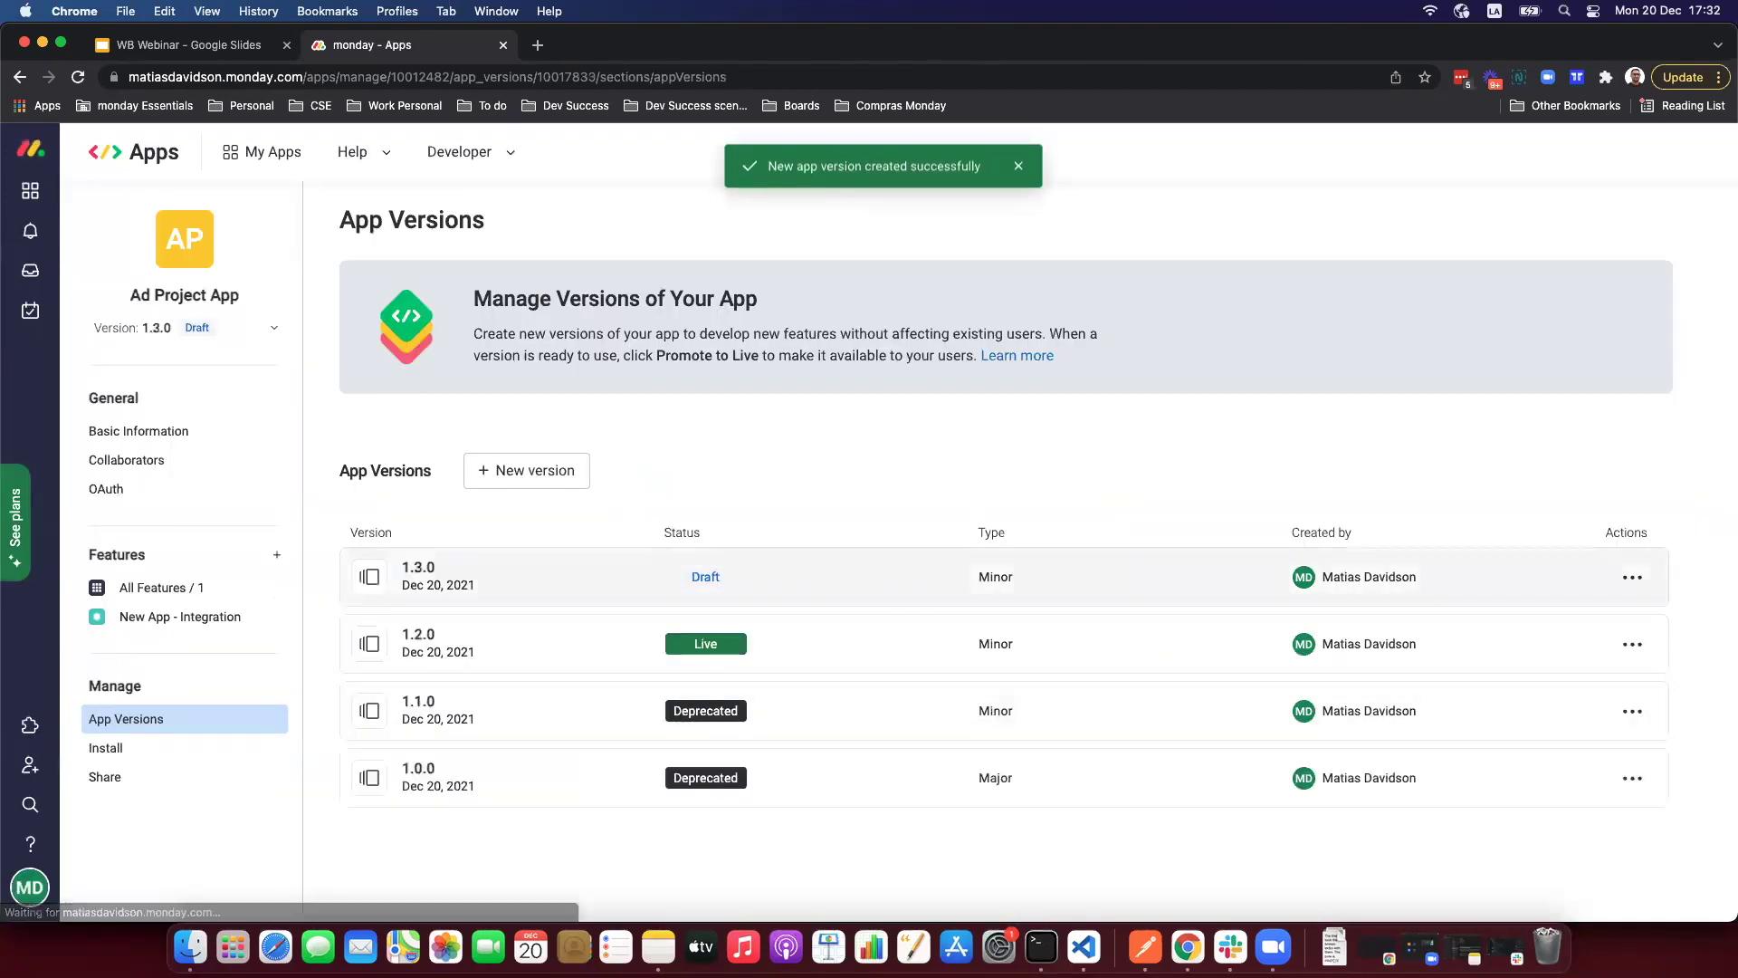
Step: In the New App integration, switch publishing off and back on for the "Populate the text column" action, saving each change
click(1632, 577)
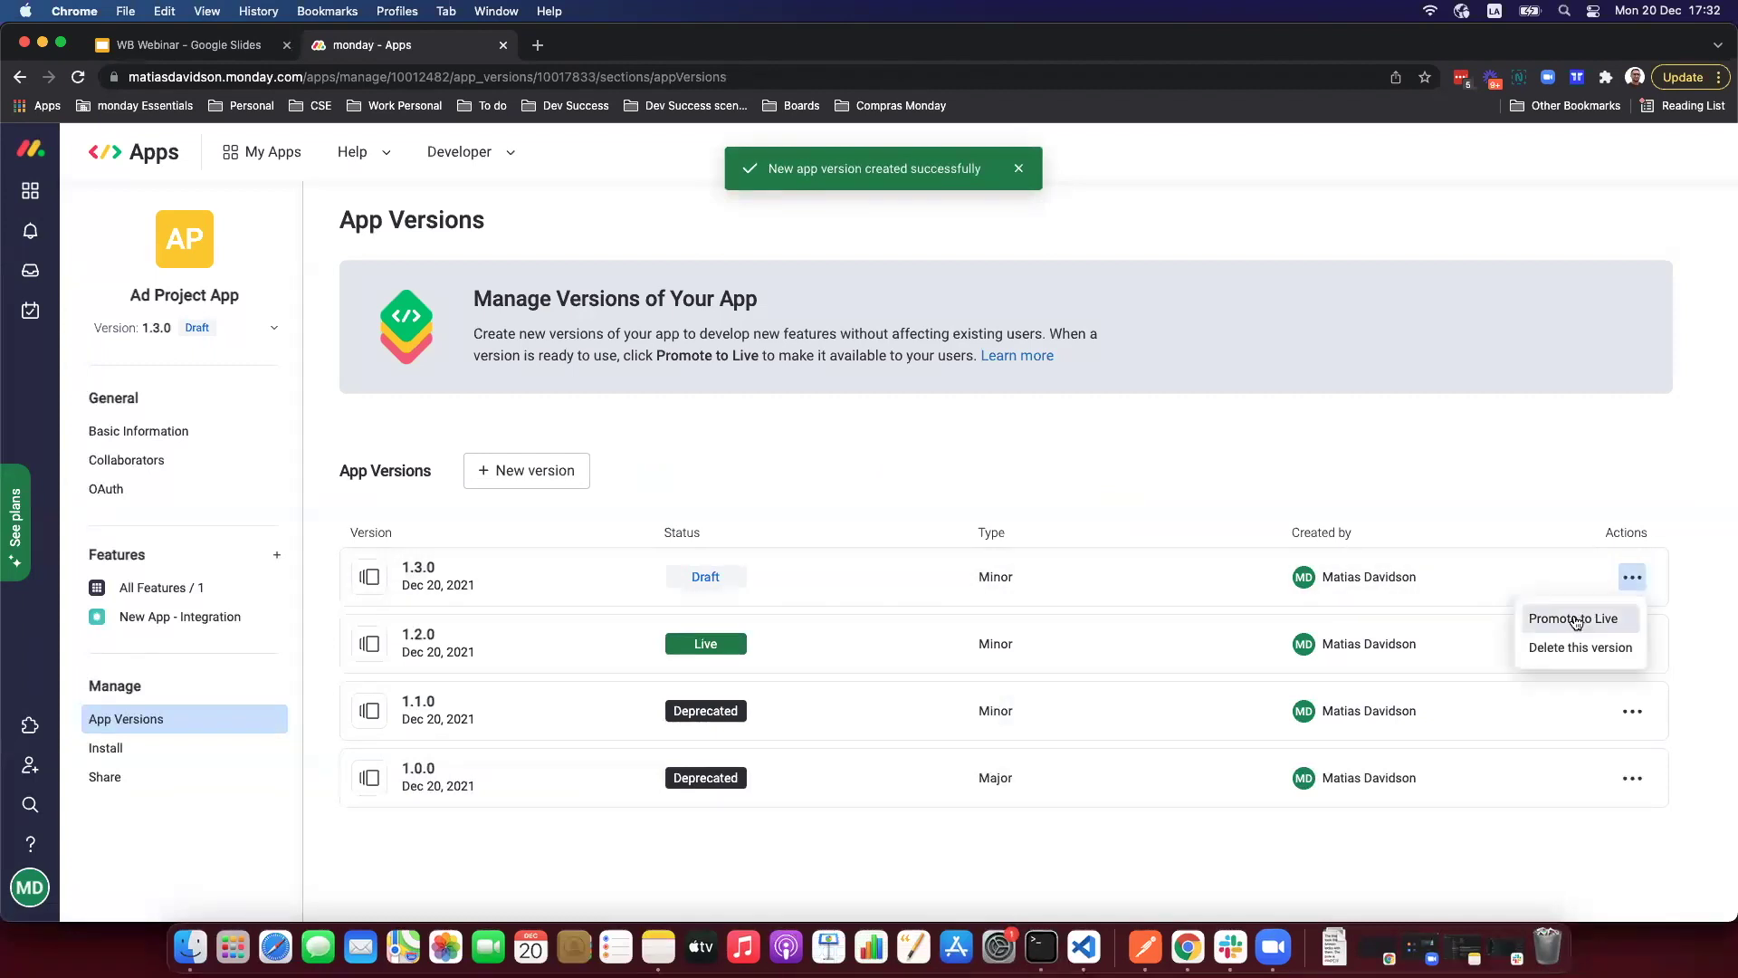
click(213, 617)
click(351, 203)
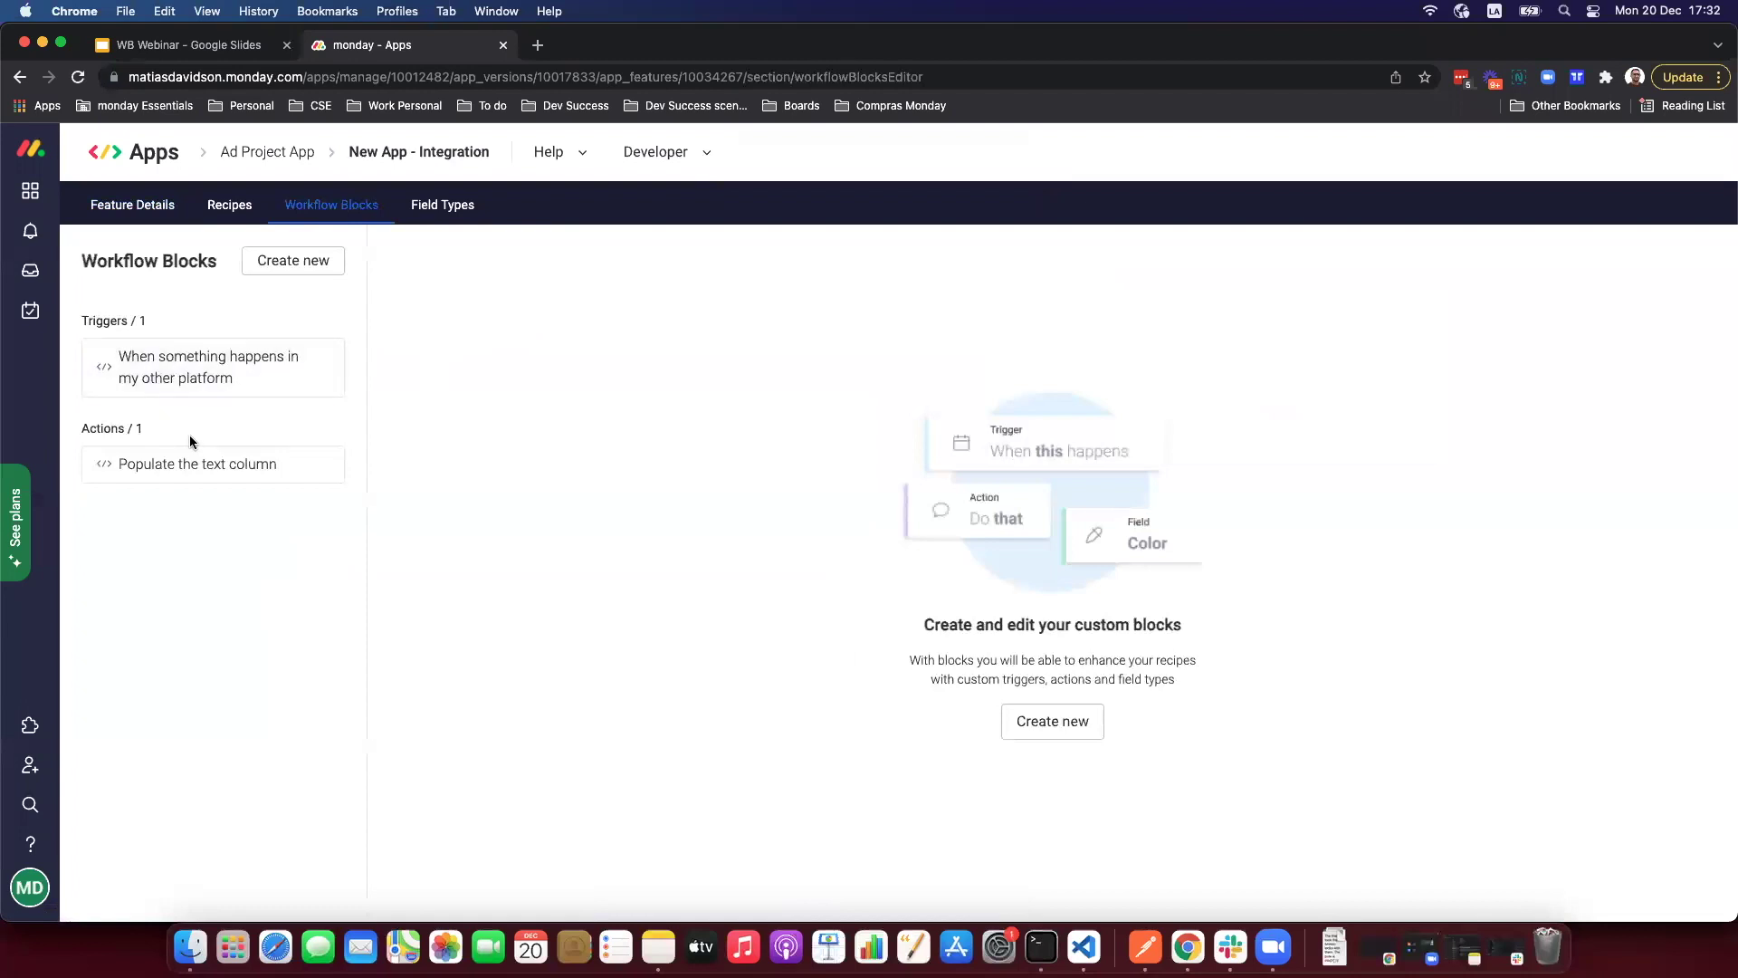
click(244, 461)
scroll(1089, 608, down, 15)
click(757, 795)
click(1083, 886)
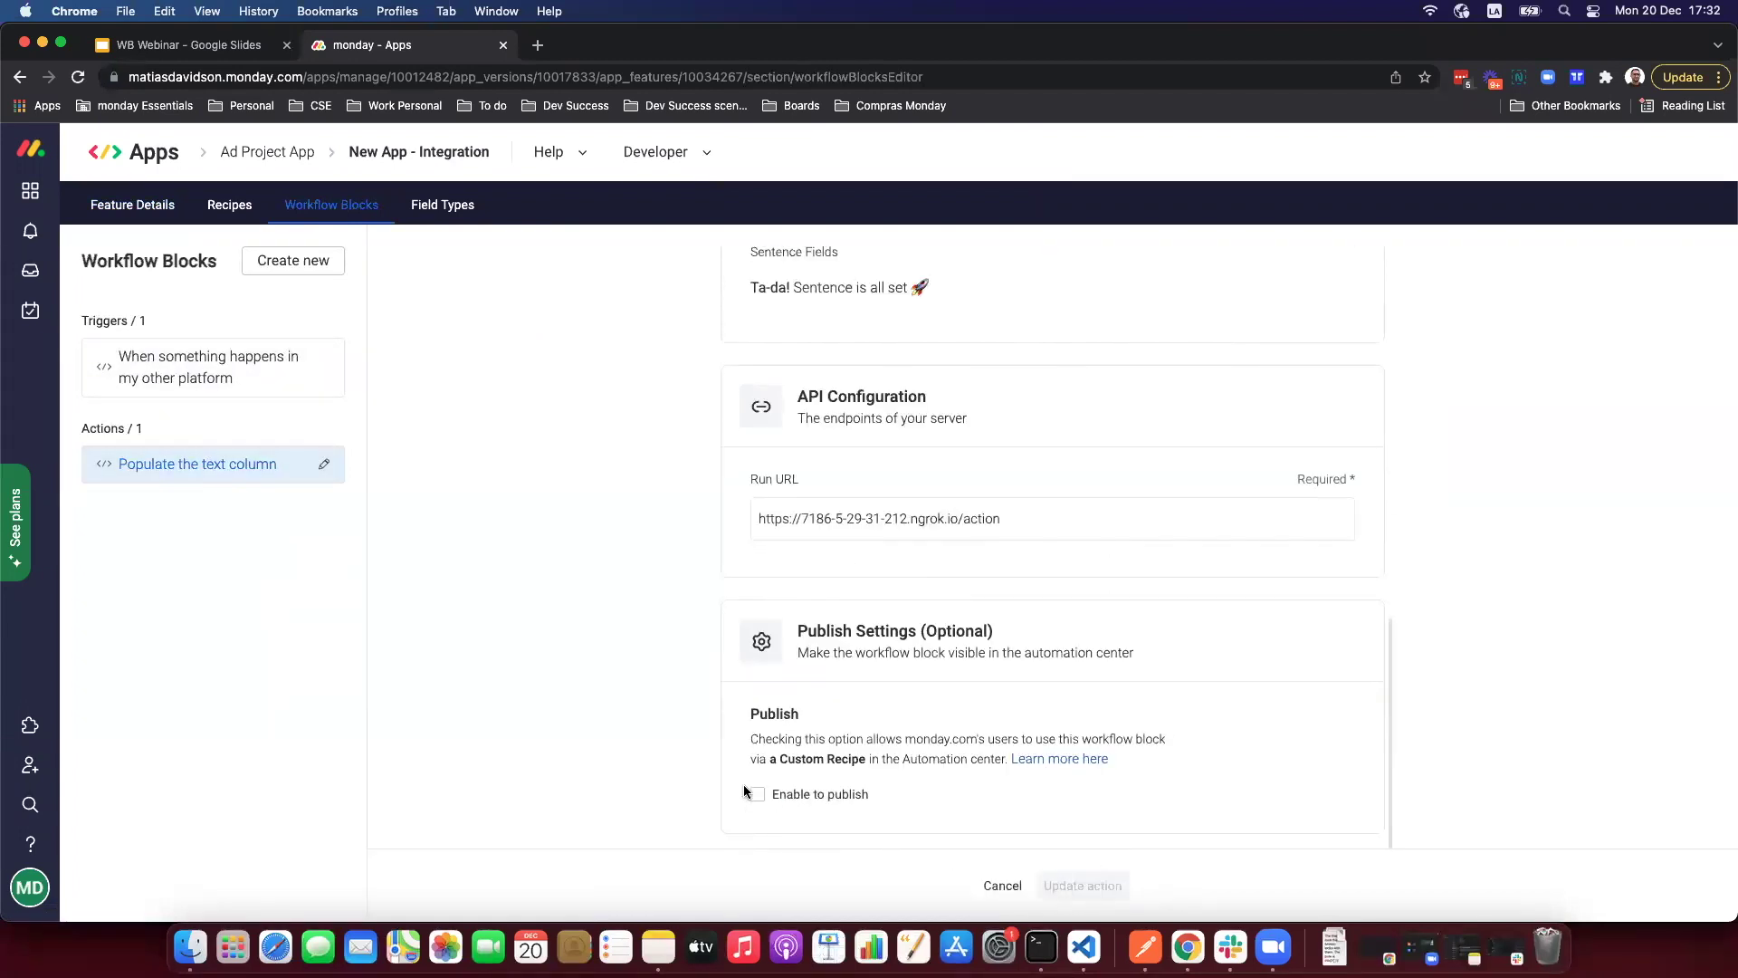
click(757, 795)
click(1082, 885)
Step: Promote version 1.3.0 of the Ad Project App to live
click(260, 159)
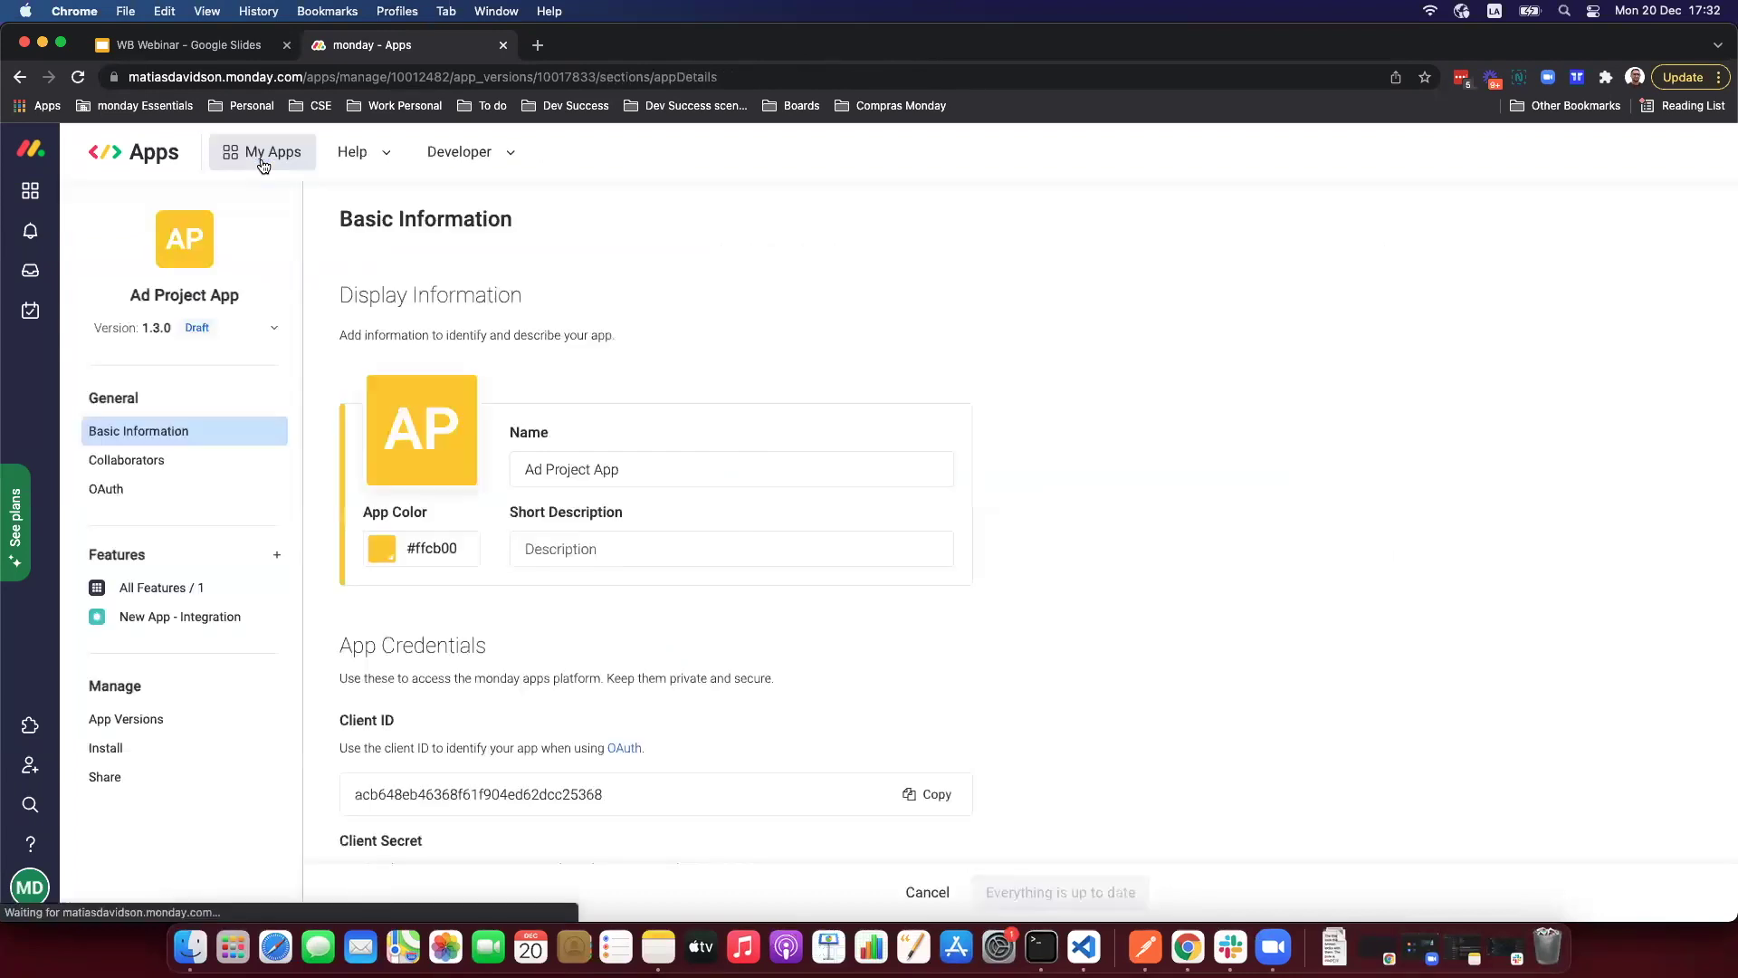
click(182, 718)
click(1632, 577)
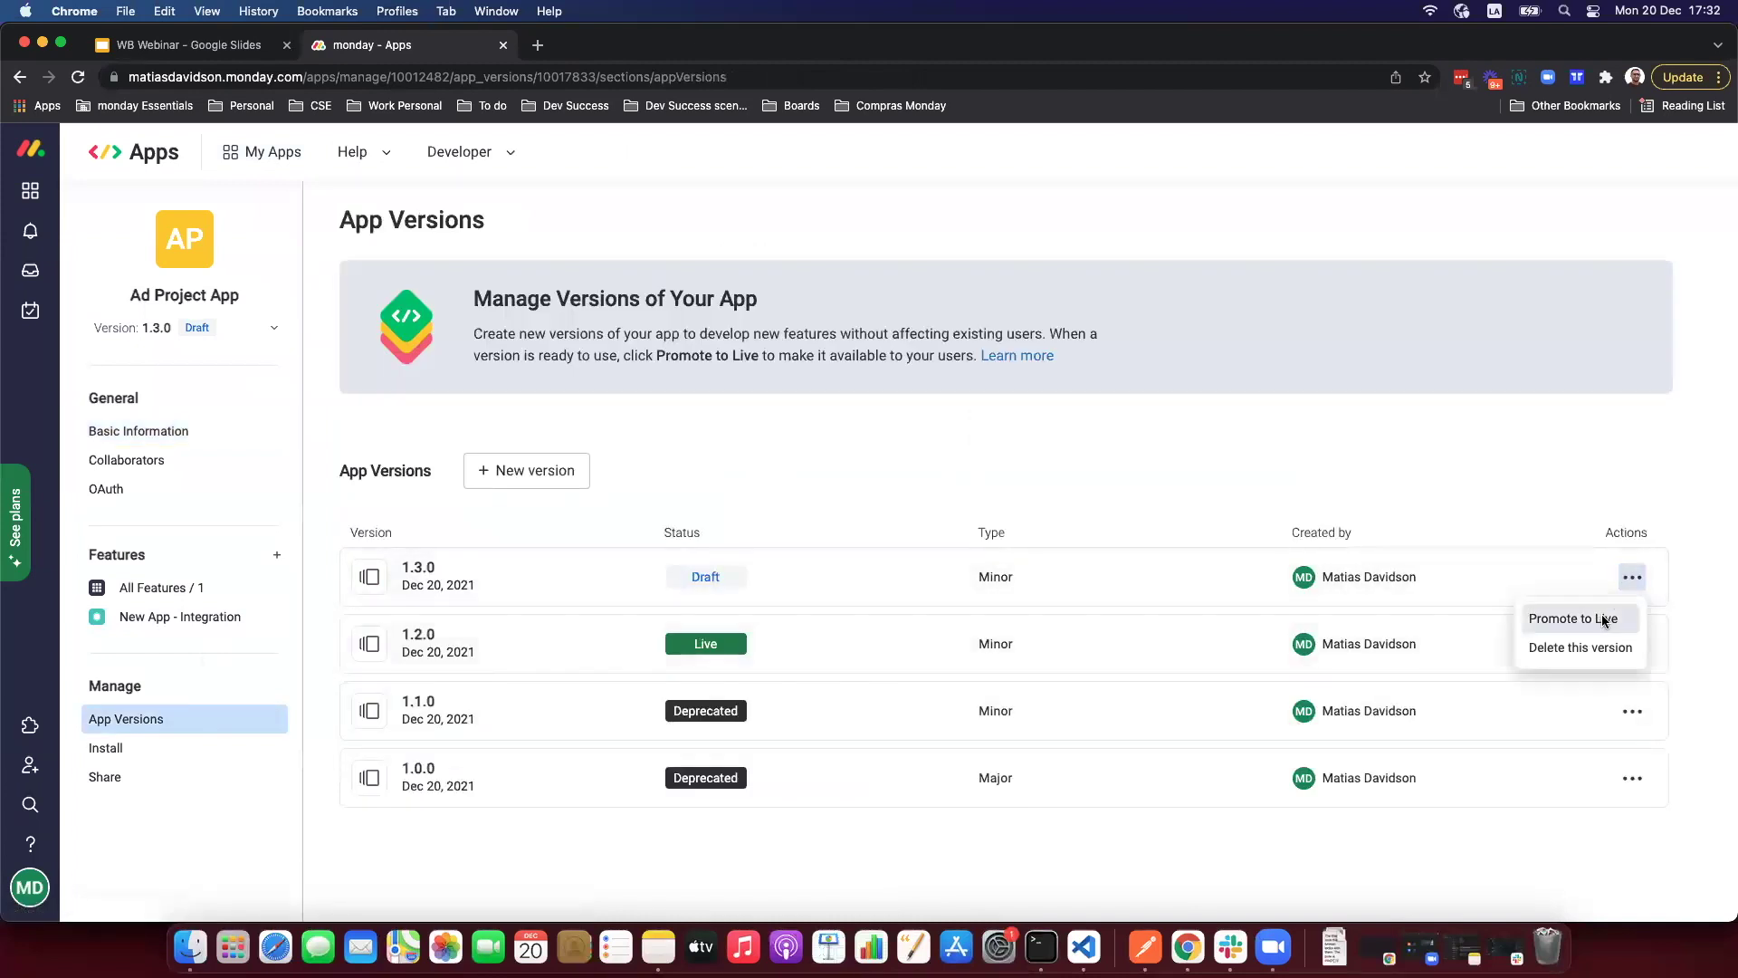
click(1603, 617)
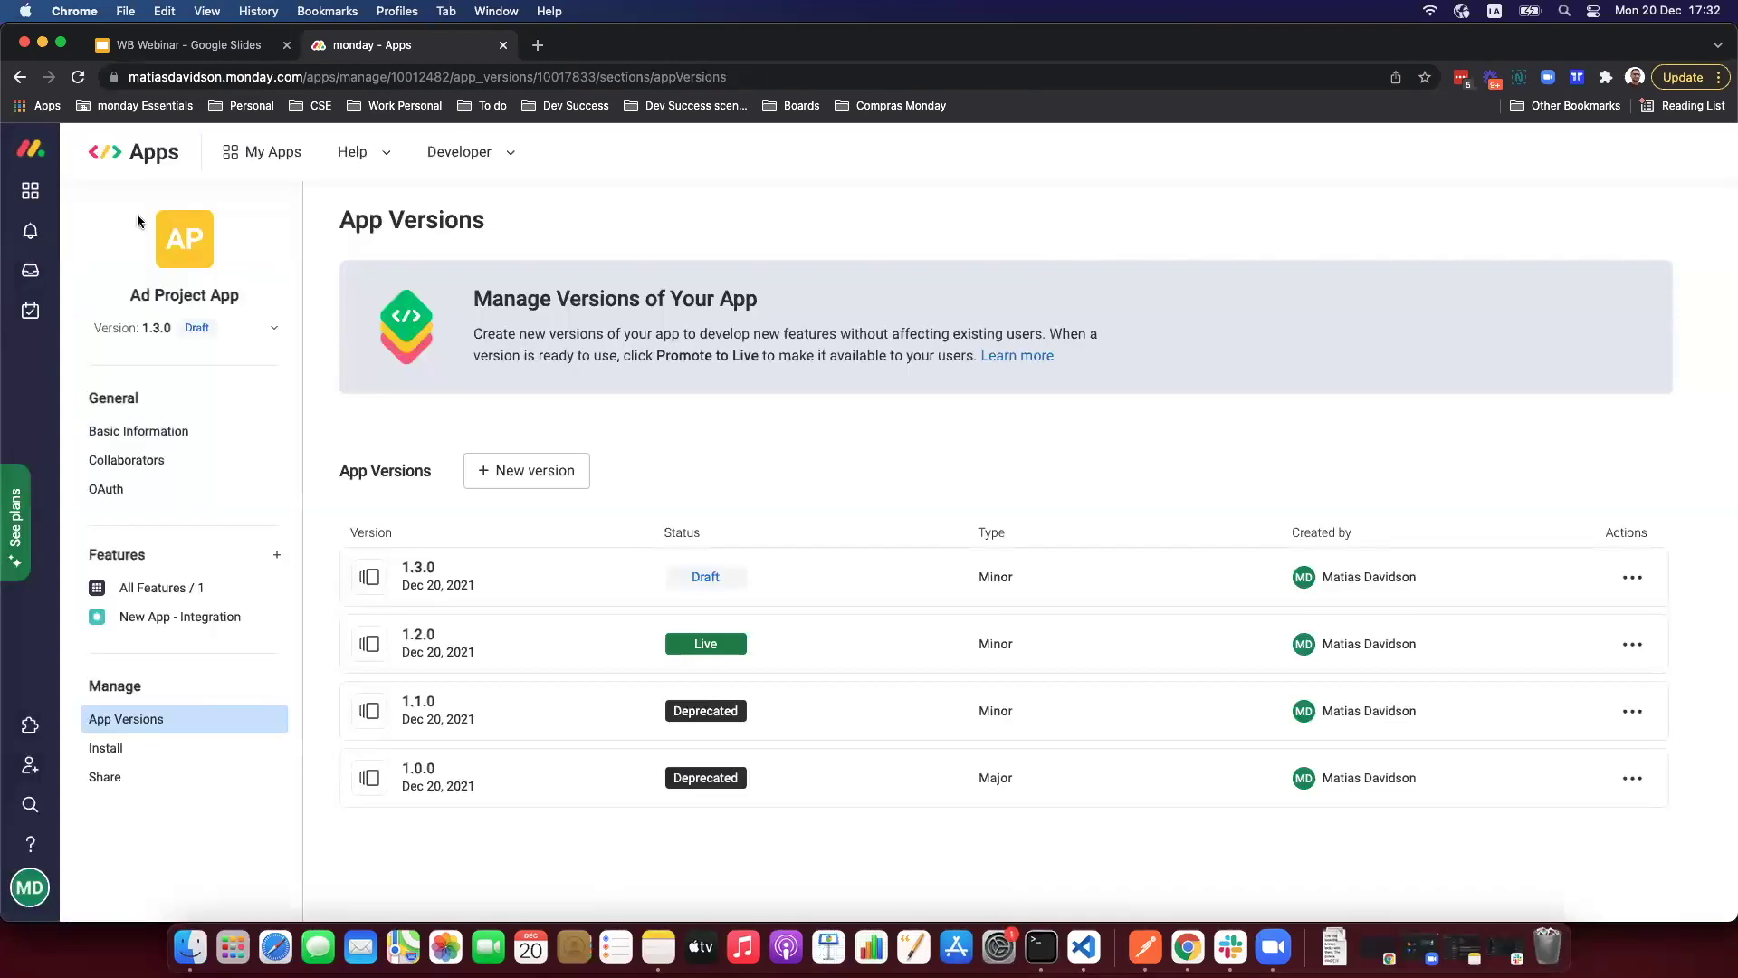
Step: Start a custom automation on the New ad project board, with an item being created as its trigger
click(30, 192)
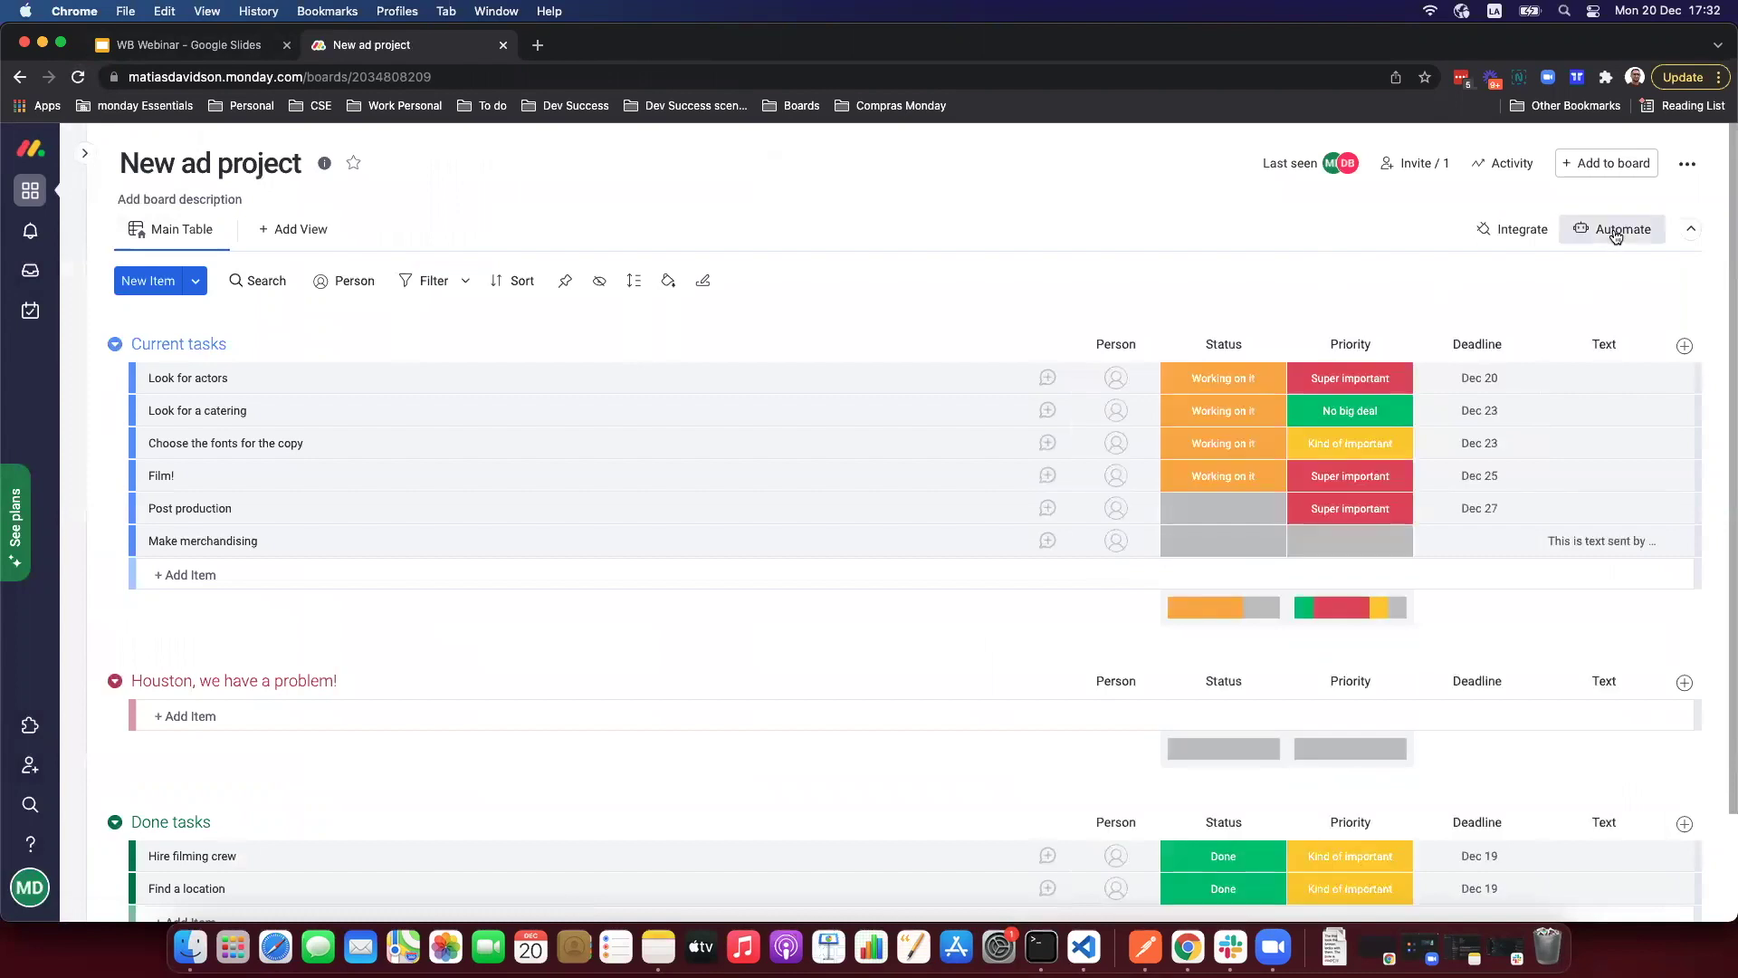
click(1616, 232)
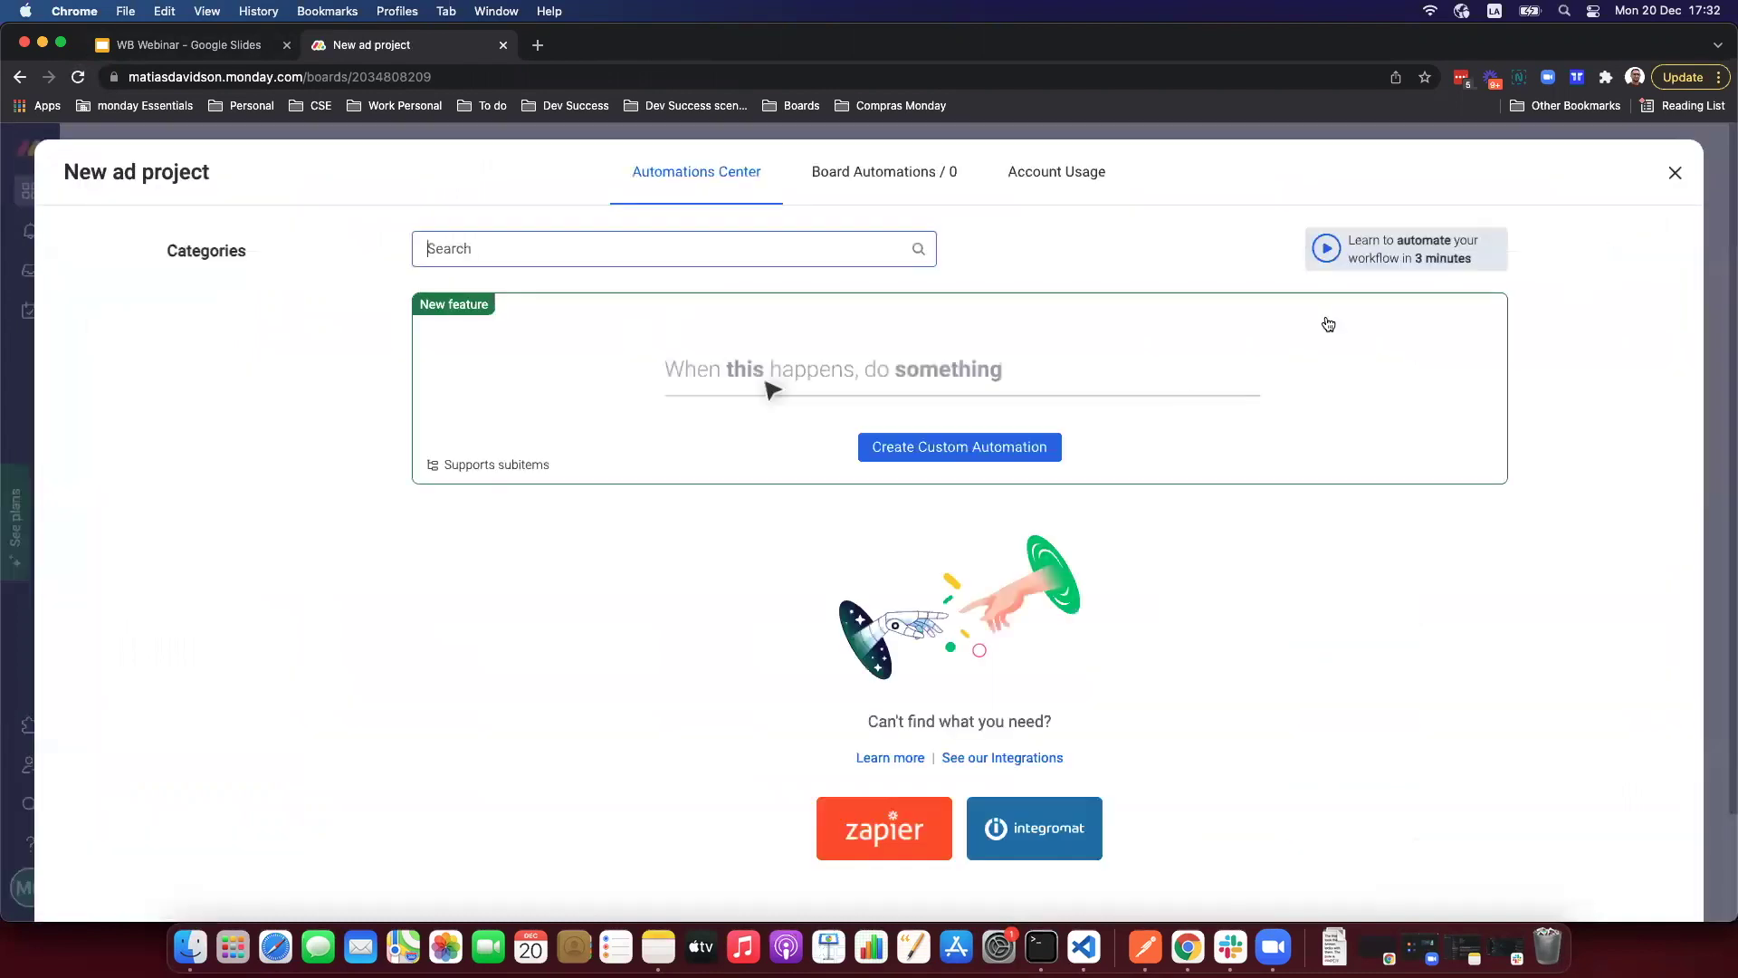
click(983, 450)
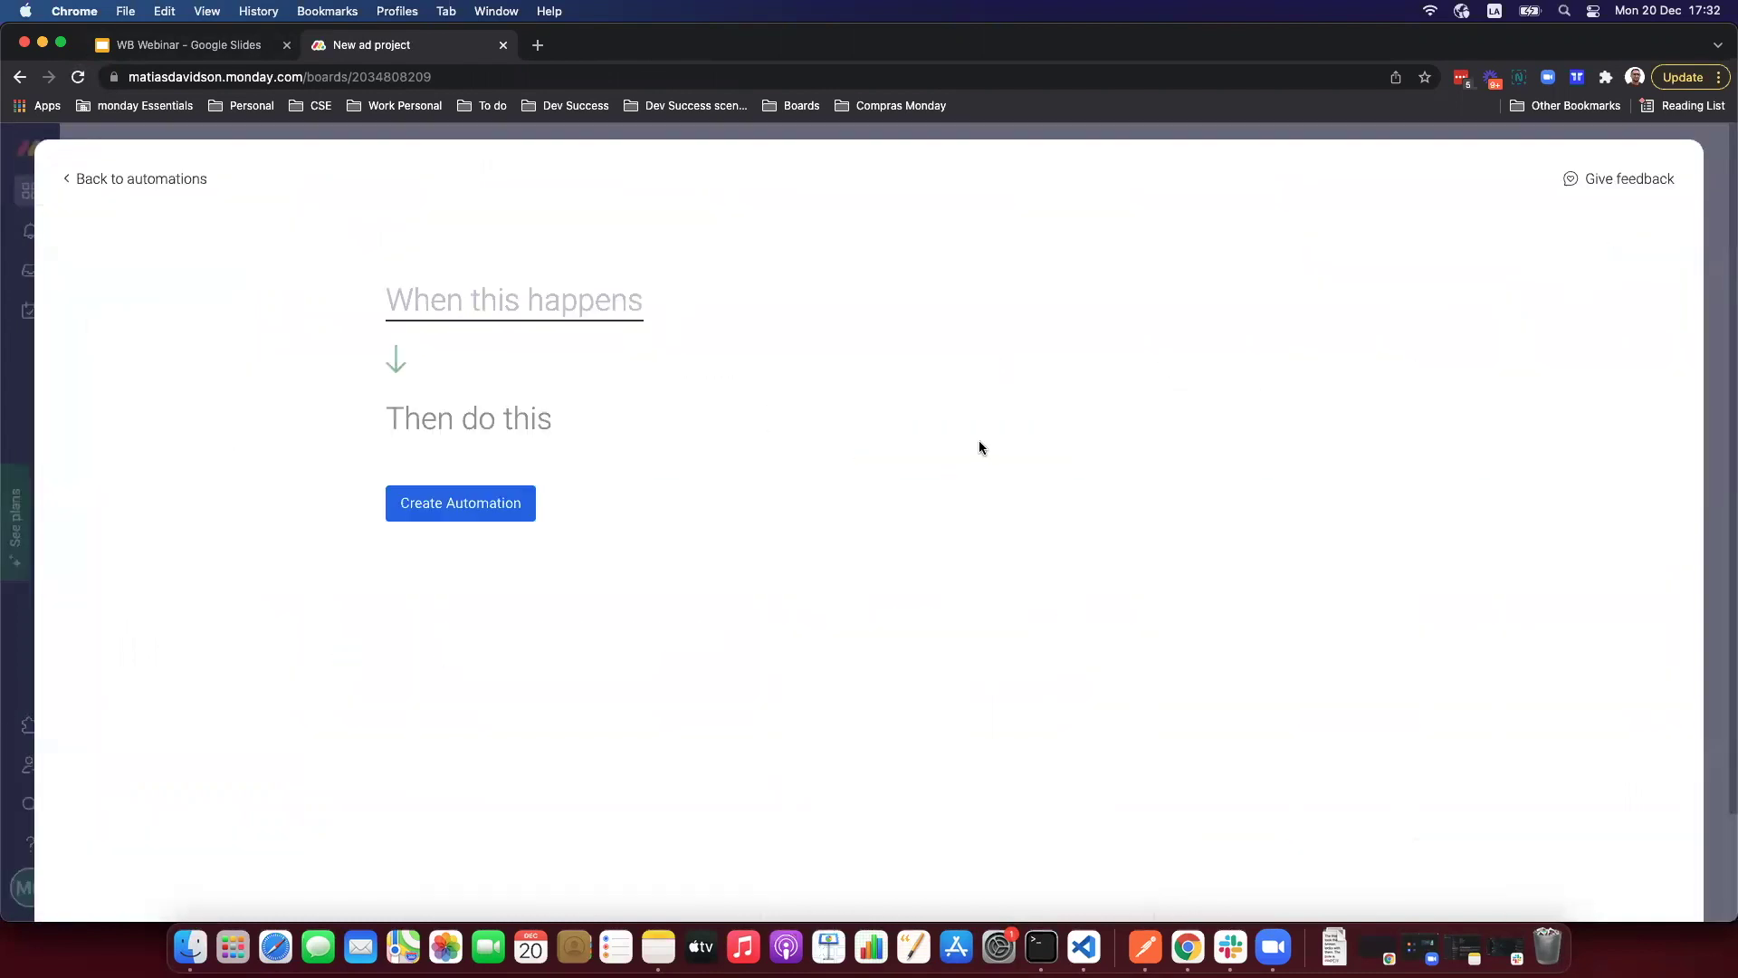
click(569, 312)
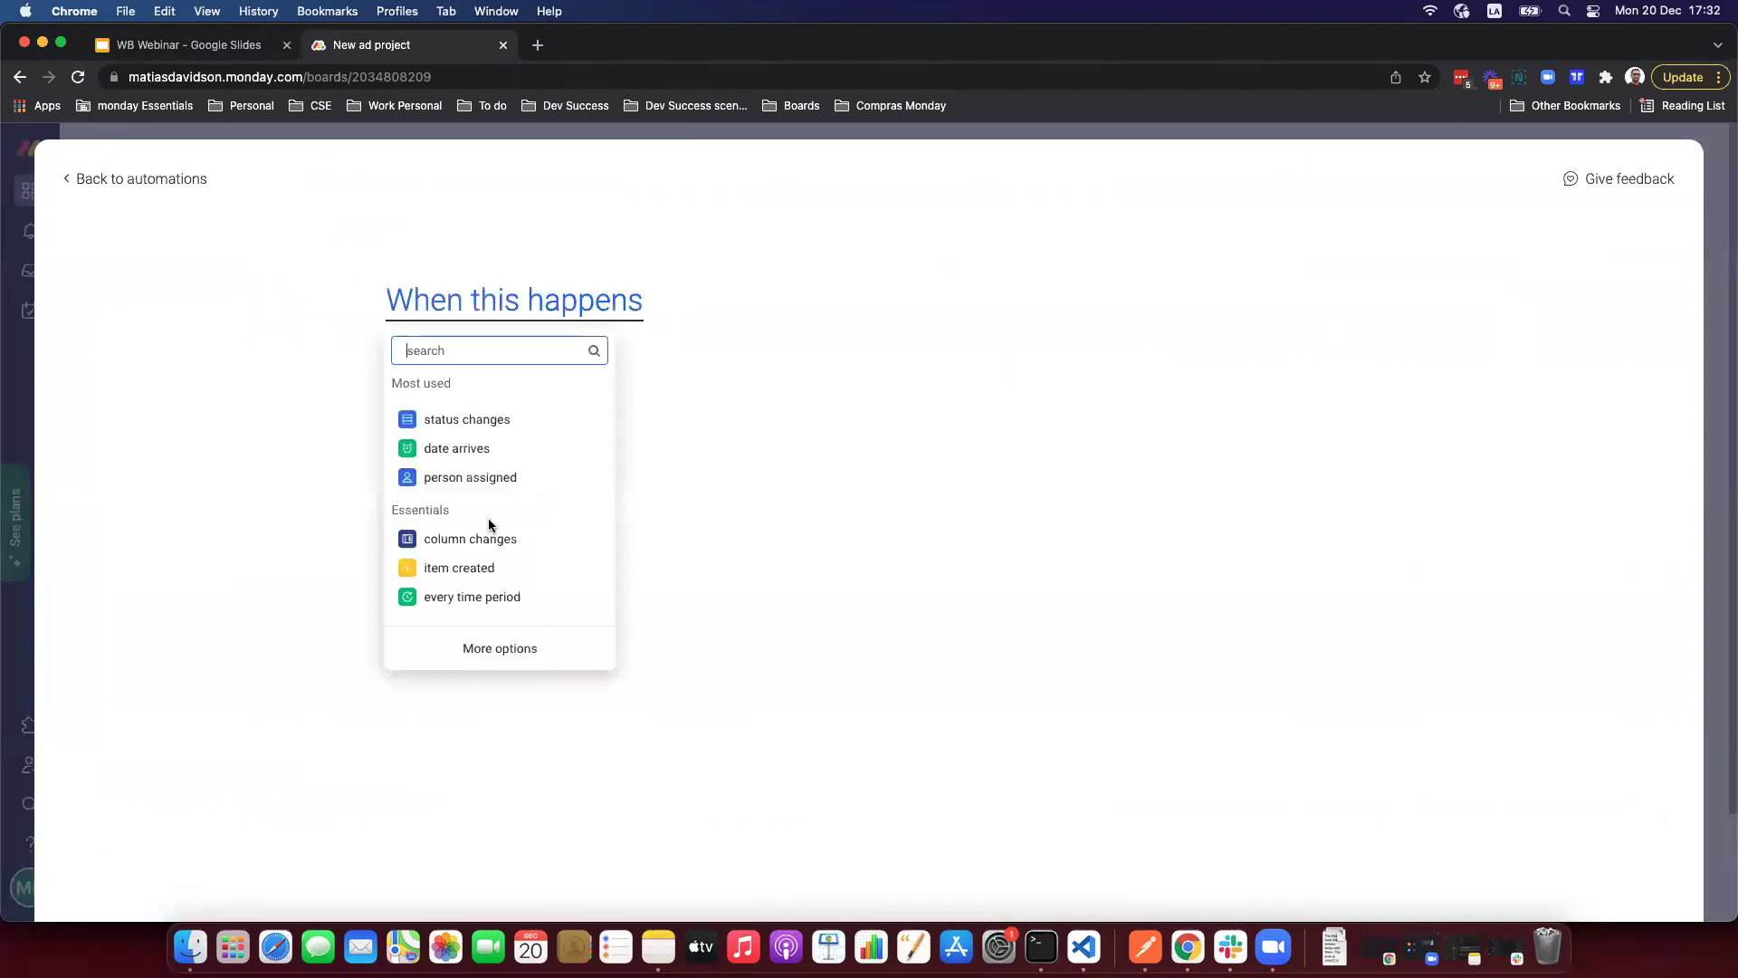
click(493, 567)
click(269, 407)
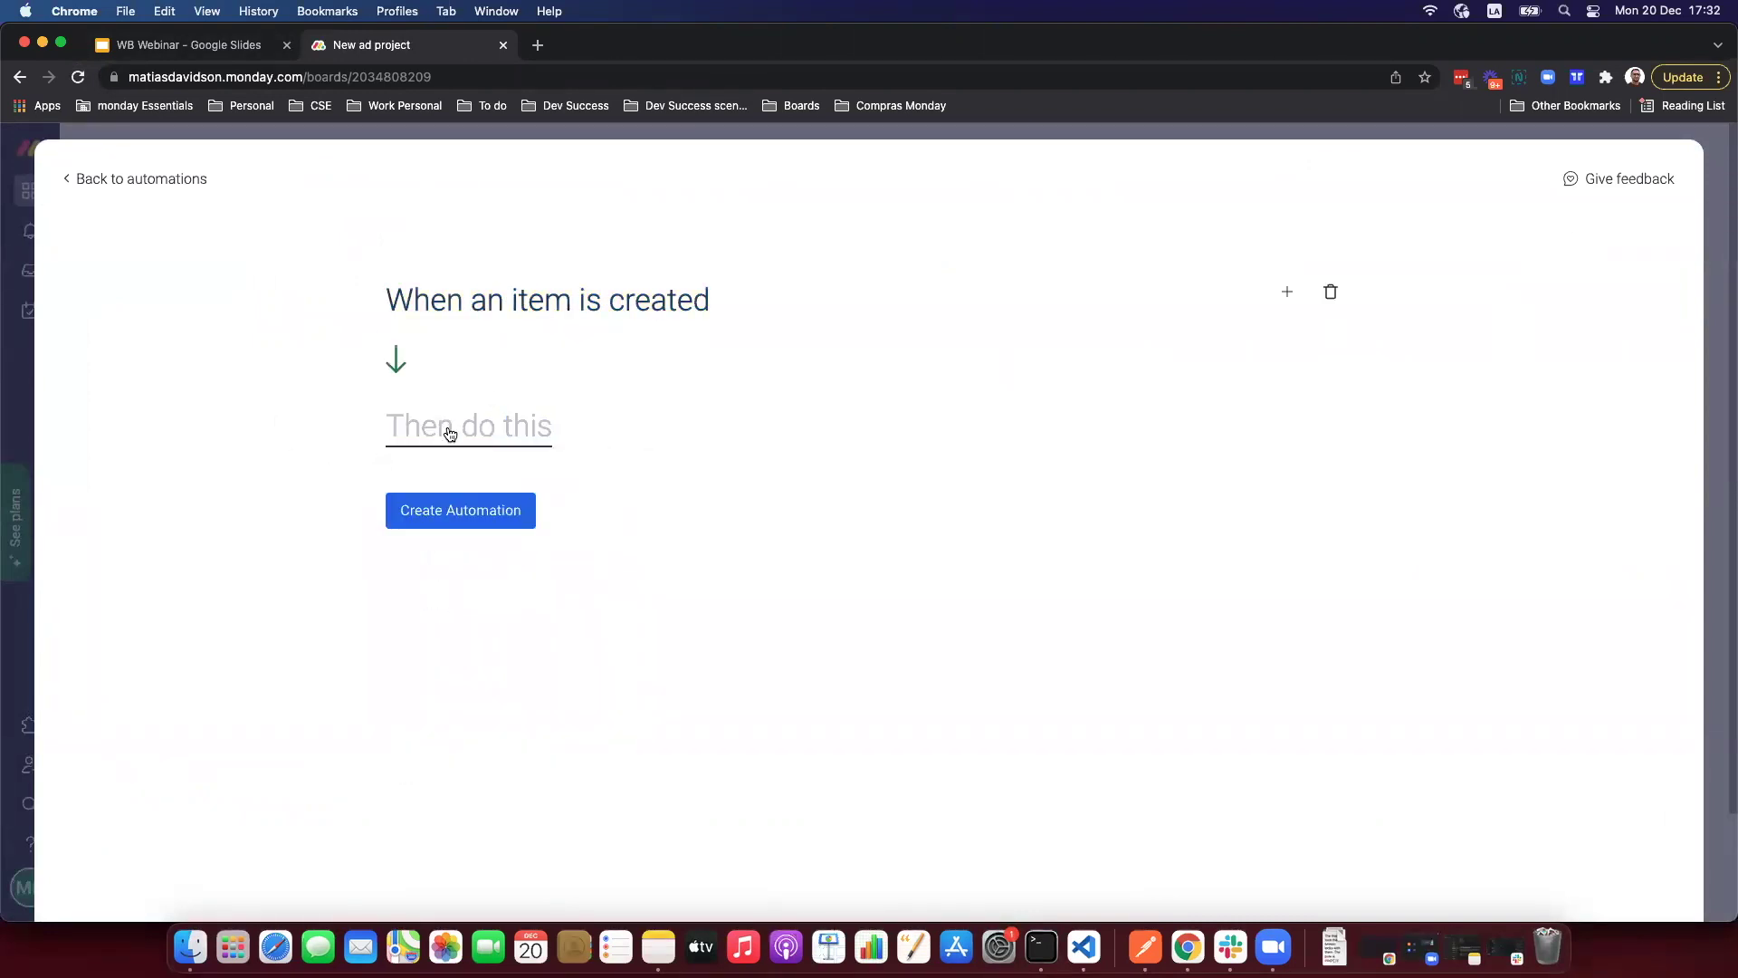
Step: Add the New App integration's "Populate the text column" action, create the automation and return to the board
click(450, 433)
click(517, 735)
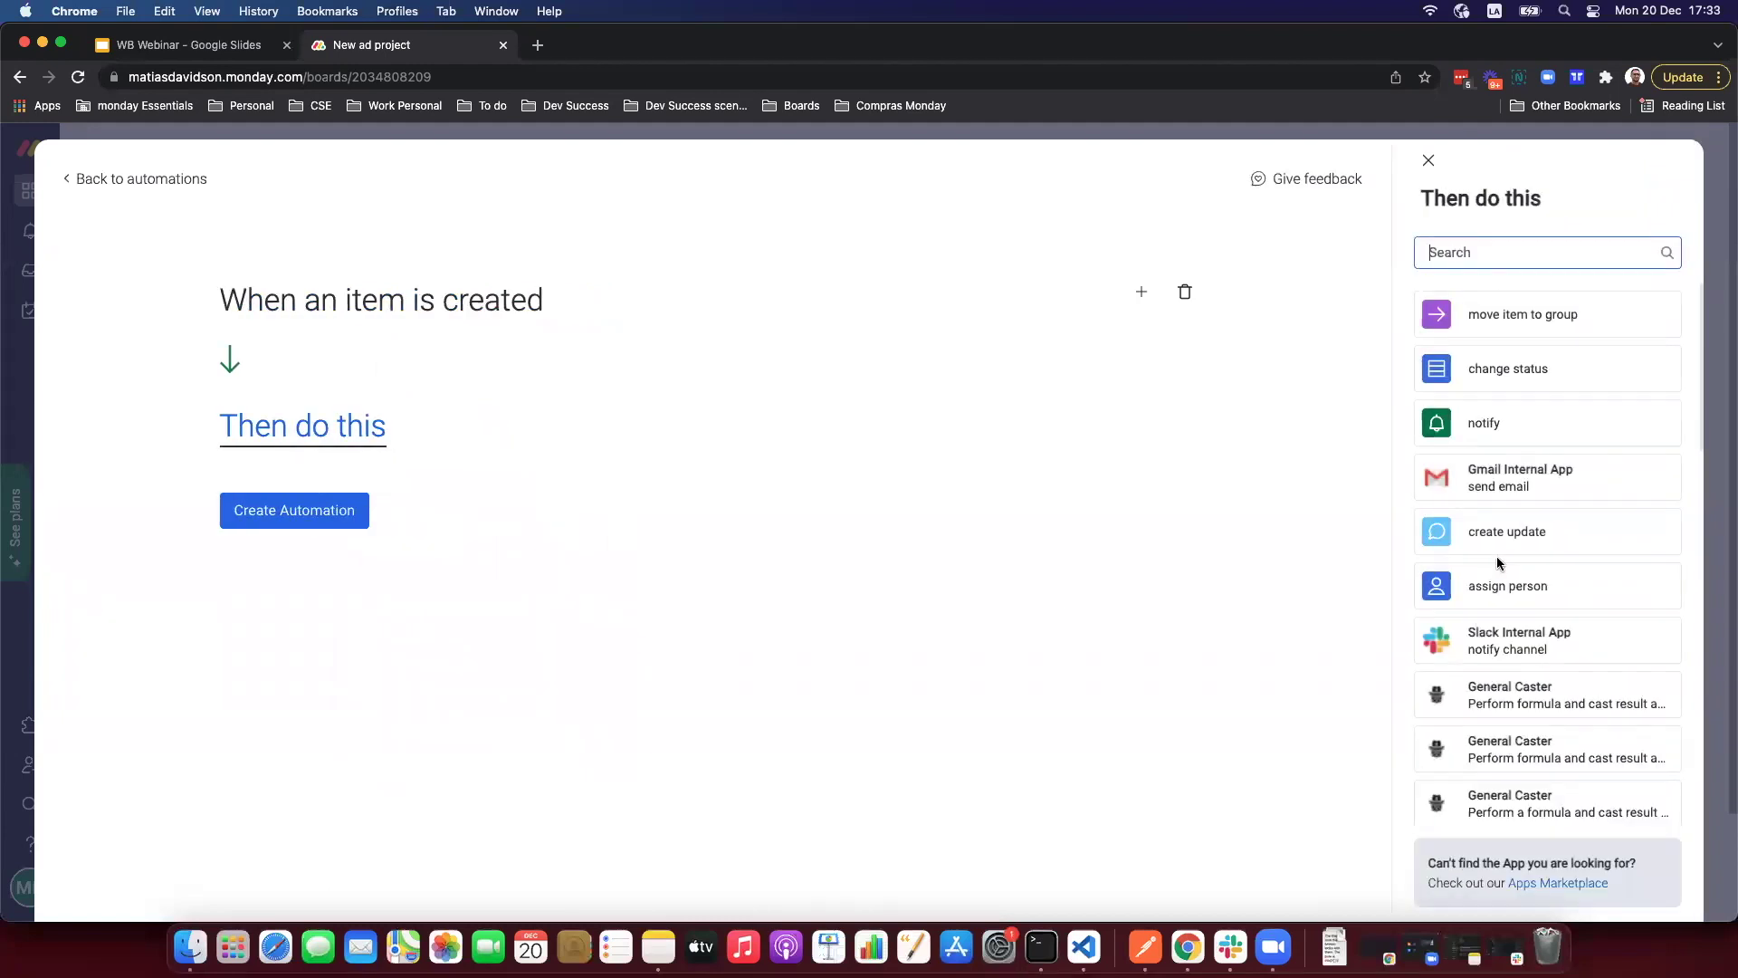
scroll(1507, 552, down, 10)
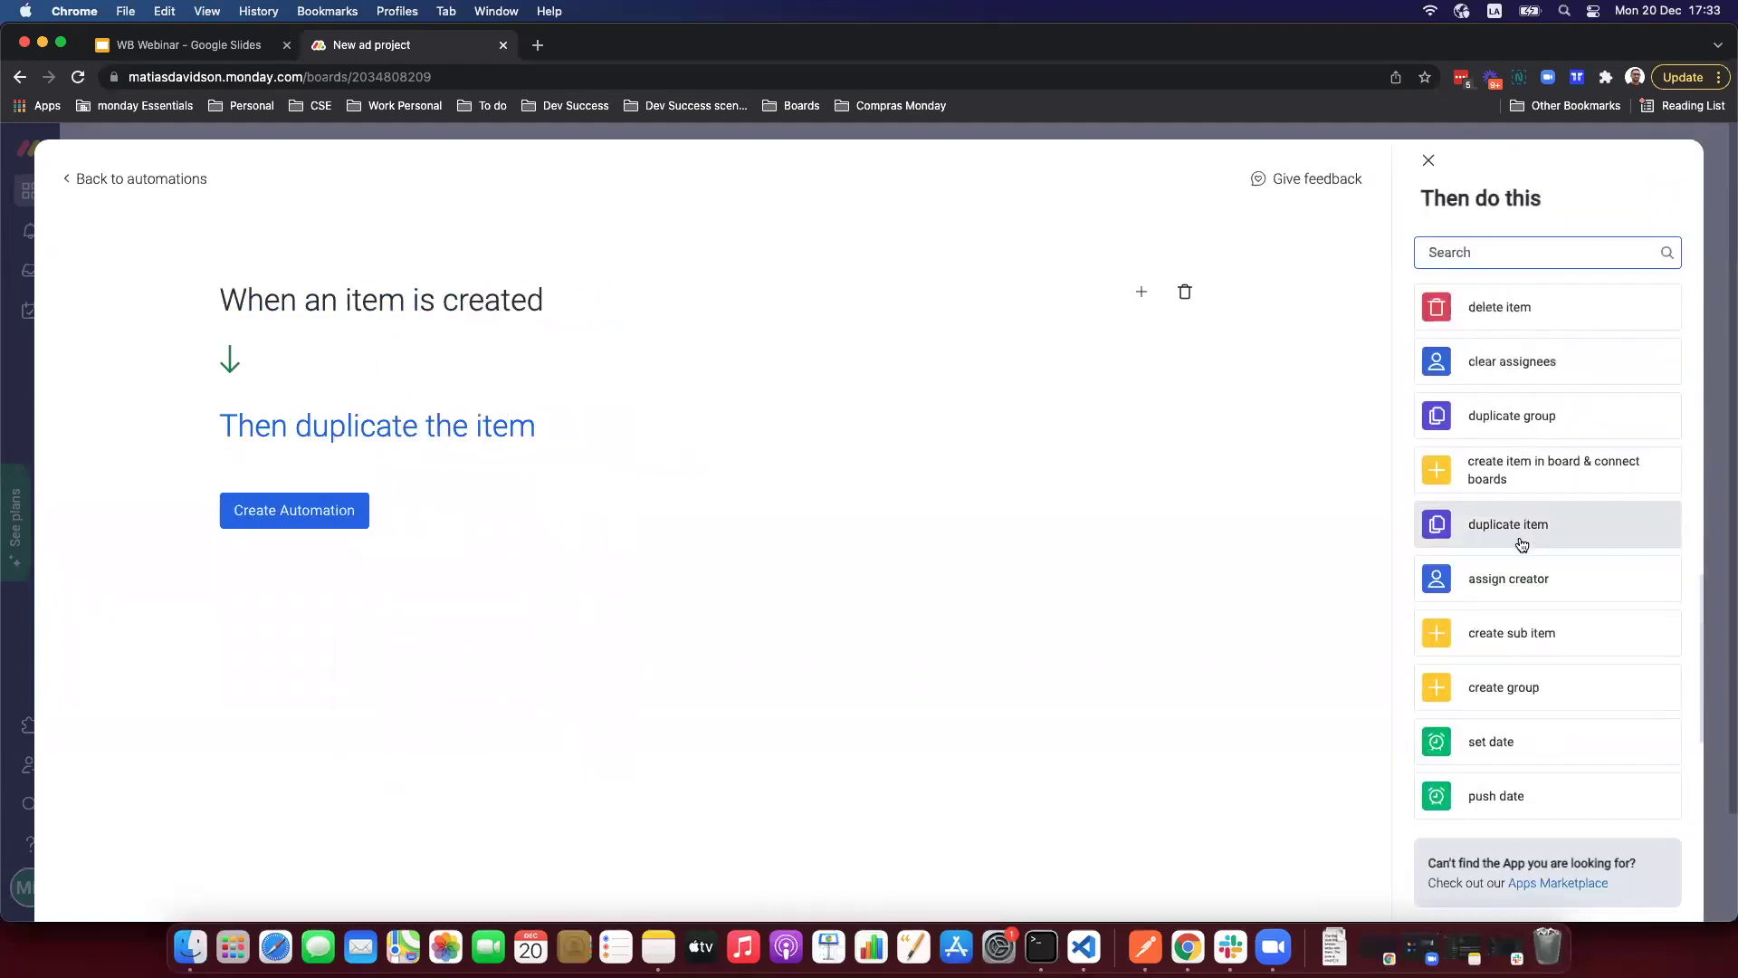
scroll(1521, 543, down, 5)
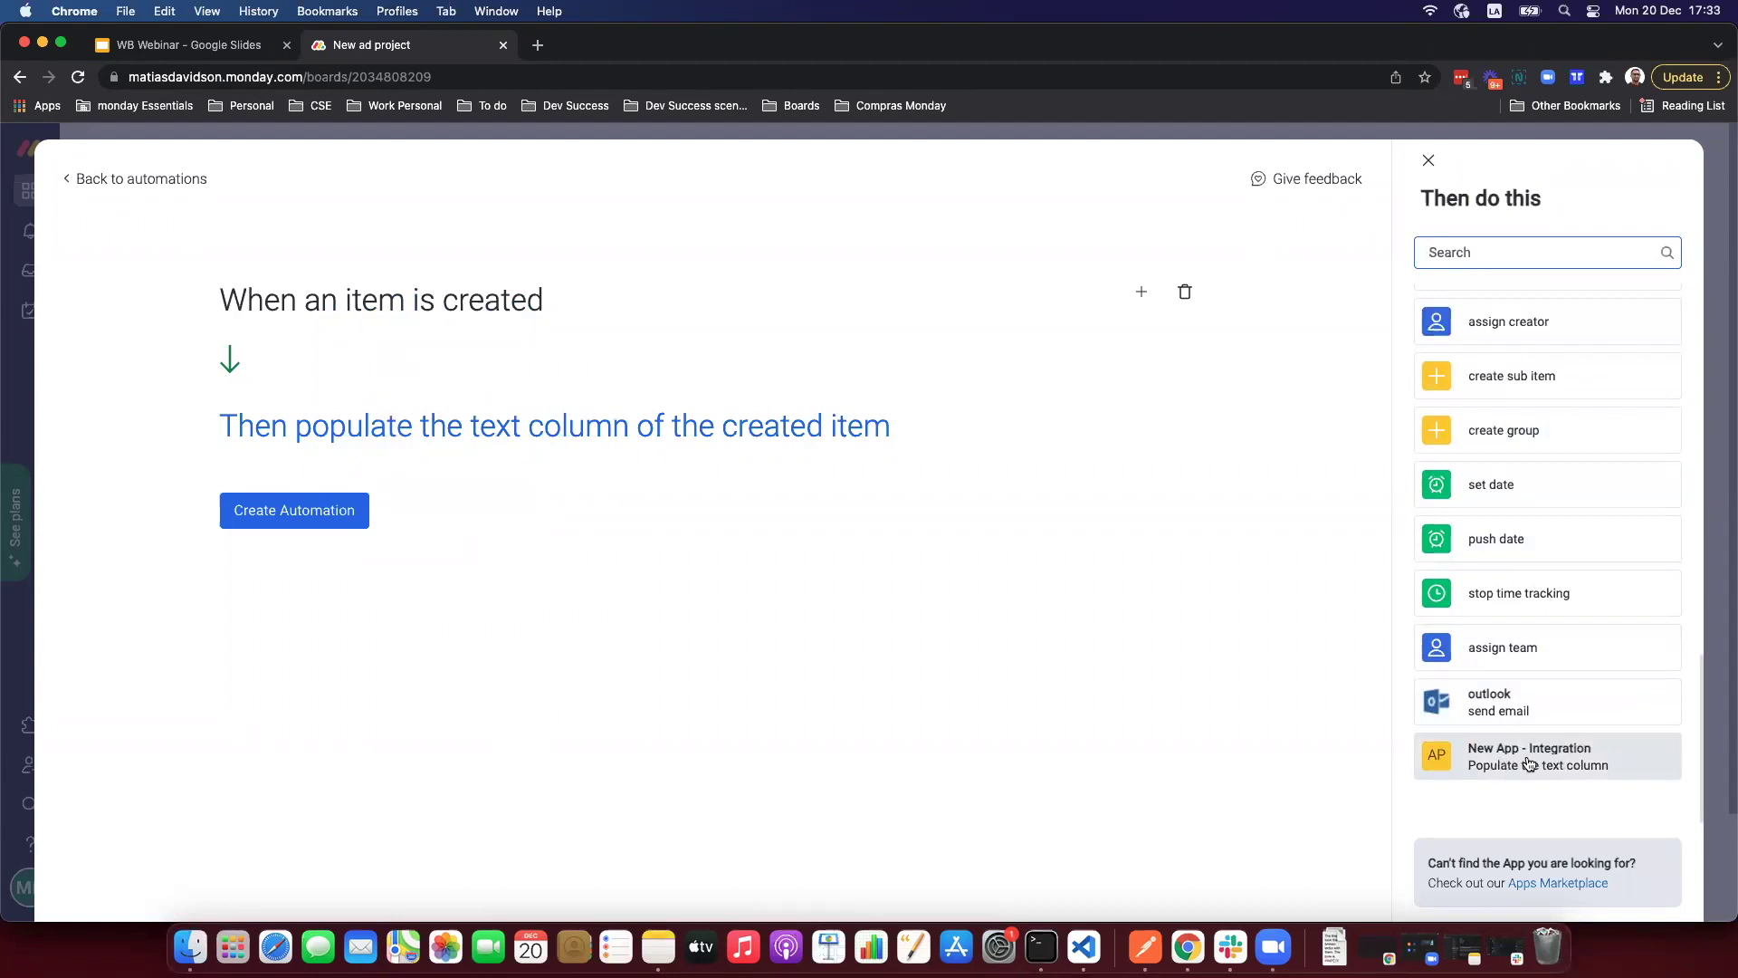
click(1536, 763)
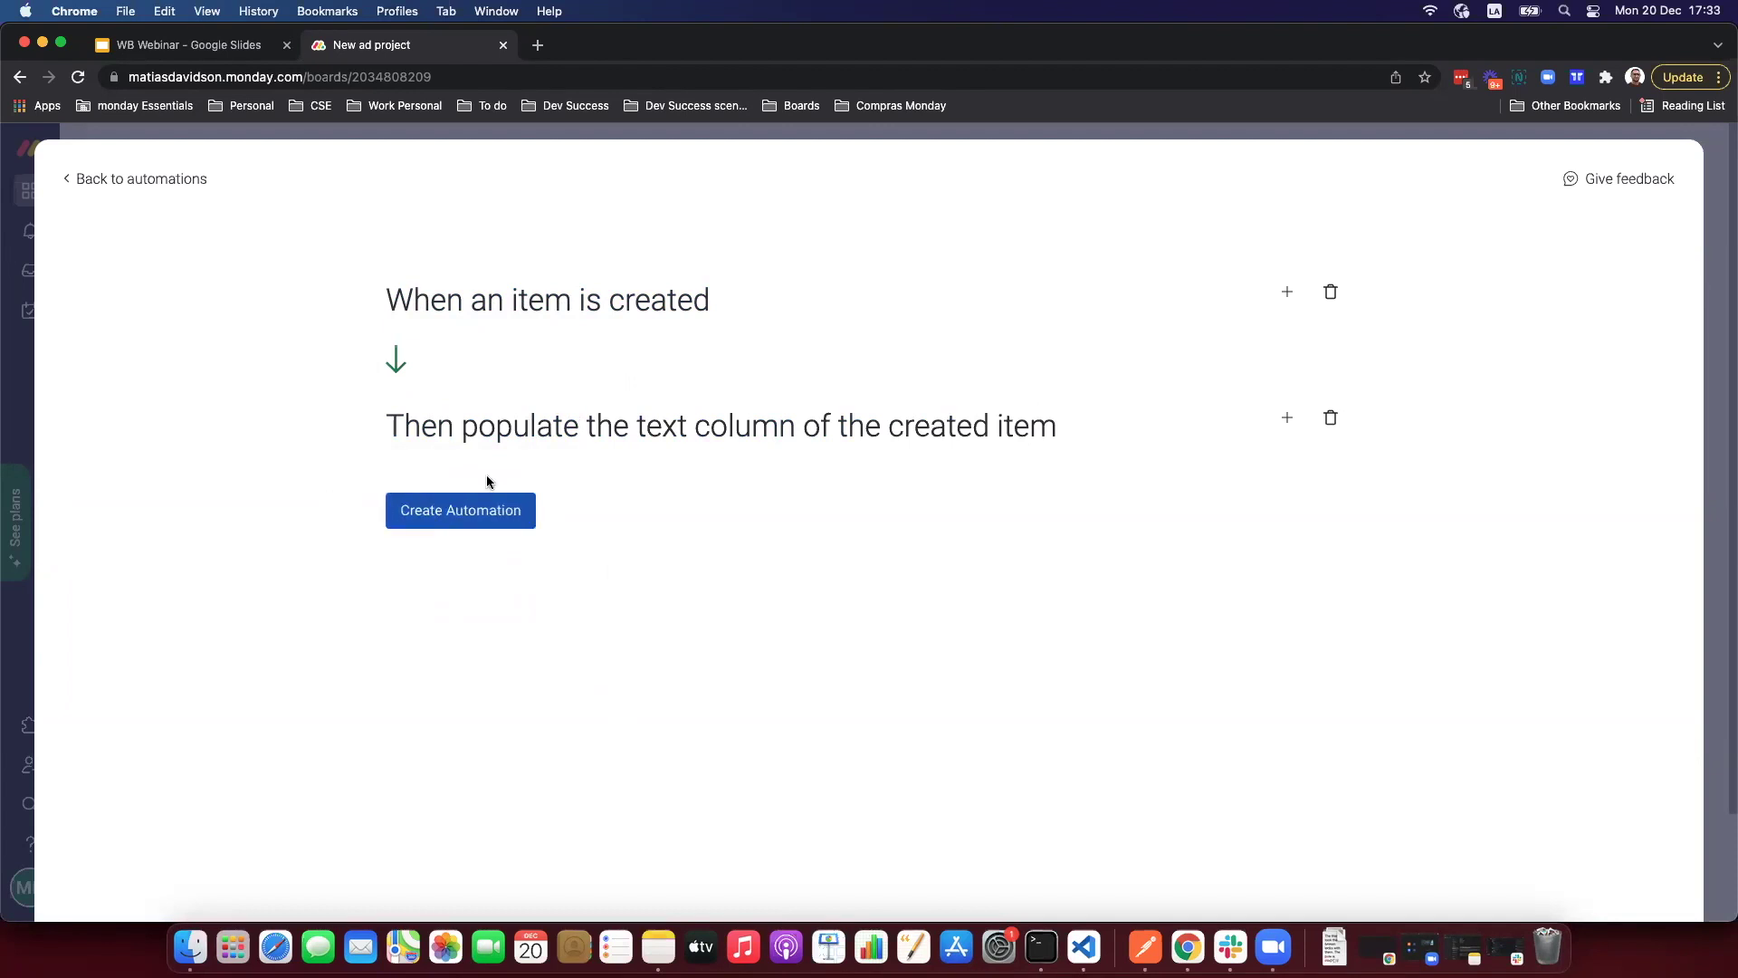
click(488, 498)
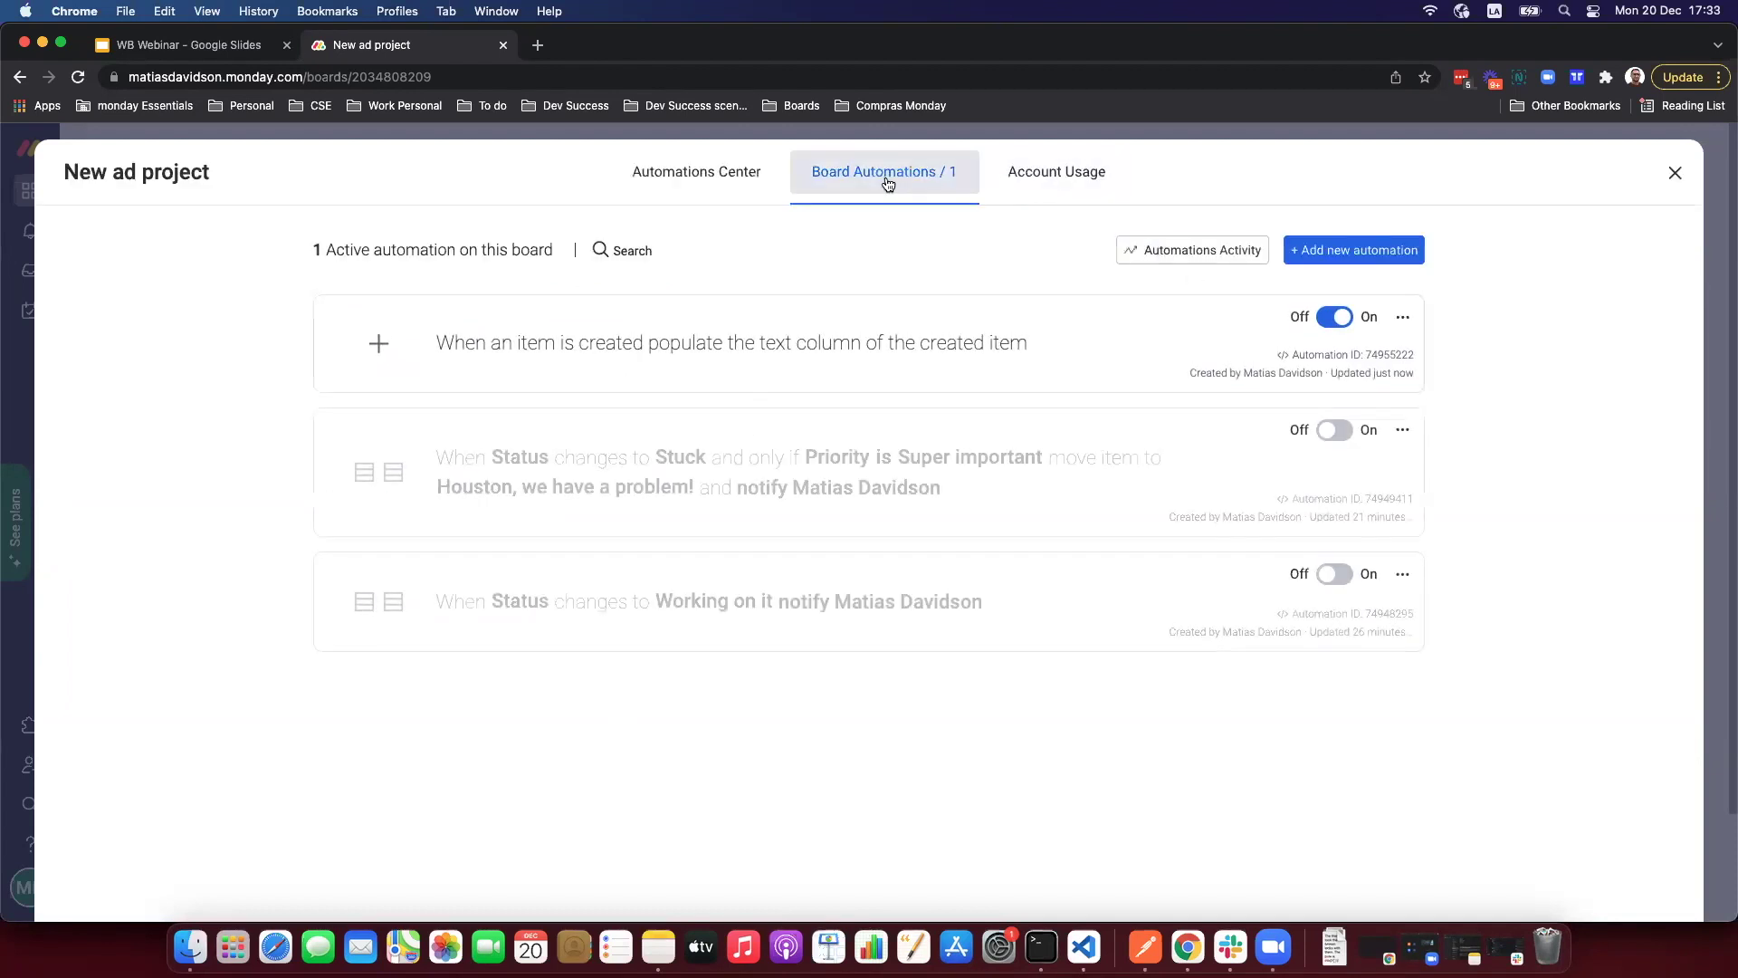
click(1675, 175)
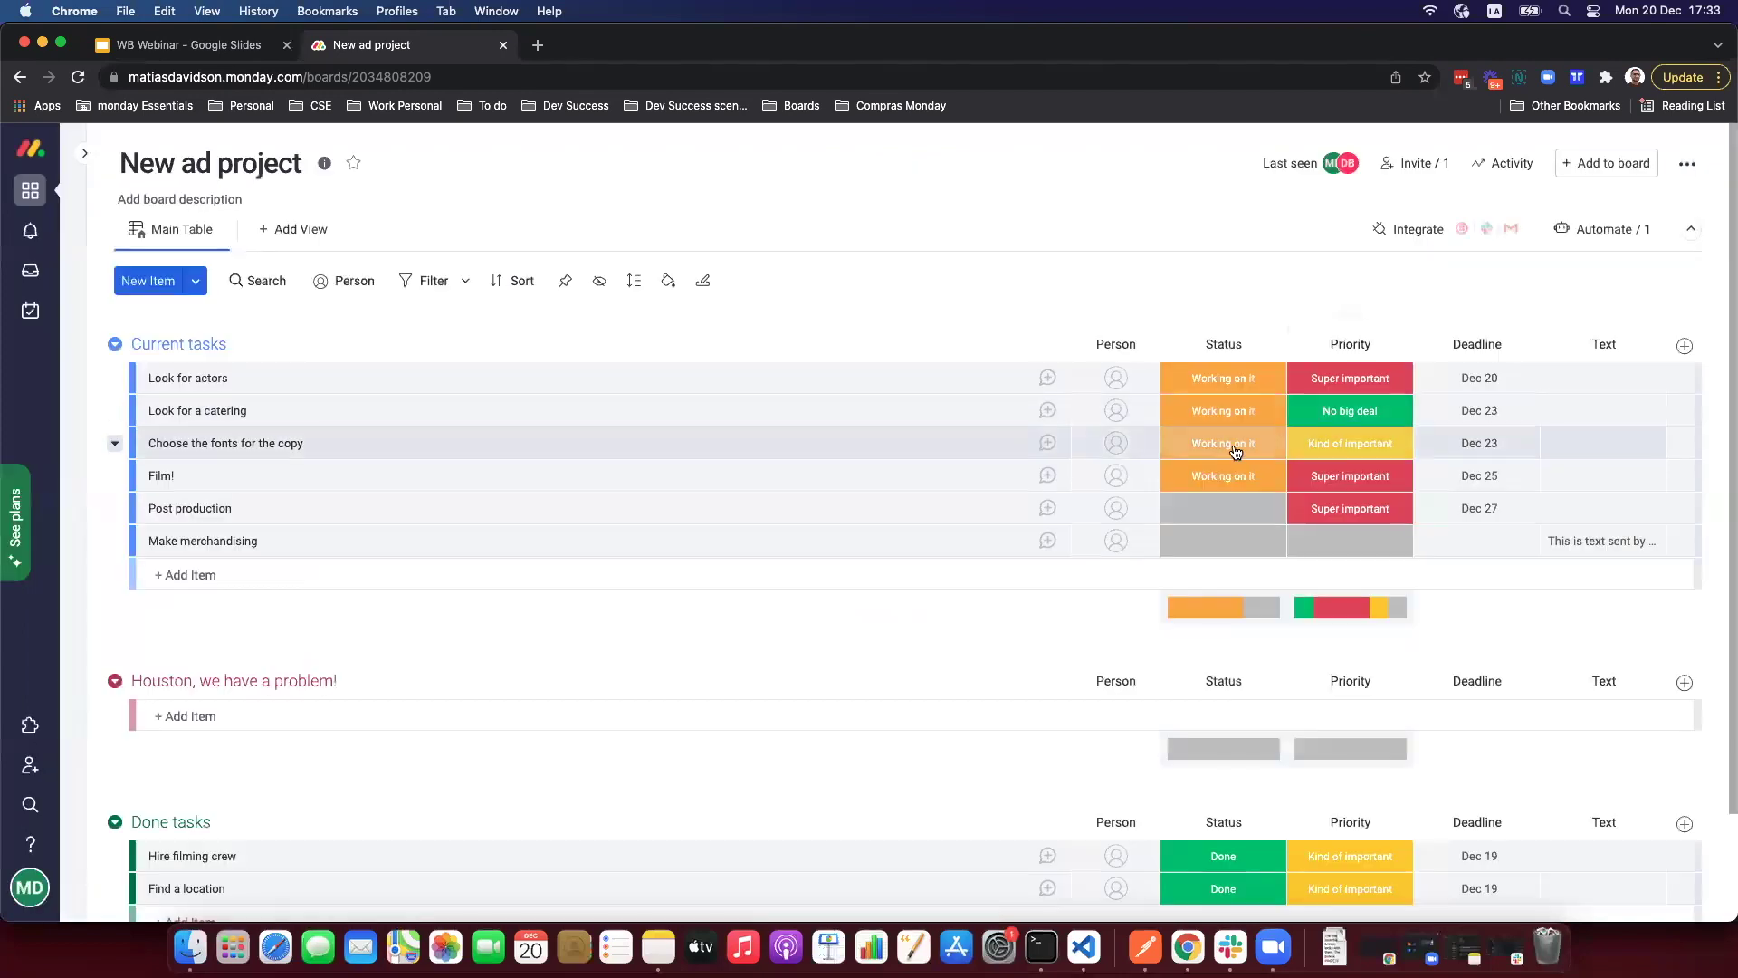
Step: Review the automations set up on the New ad project board, and return to the board
click(1589, 232)
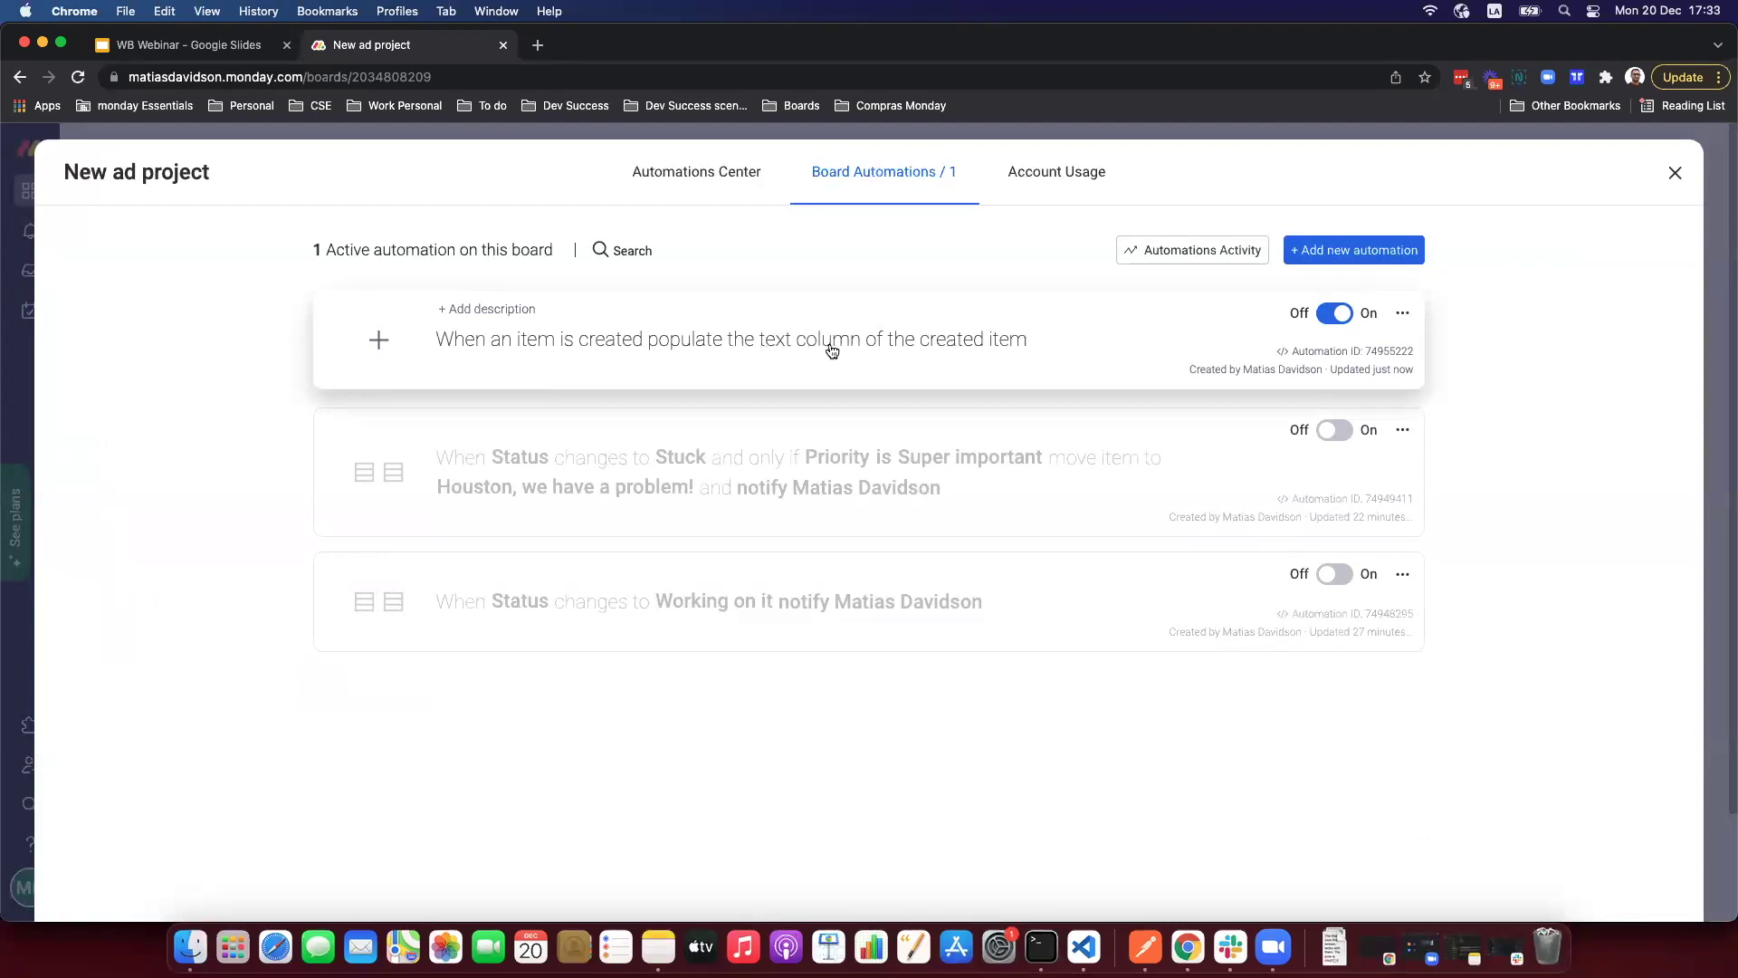
click(1674, 174)
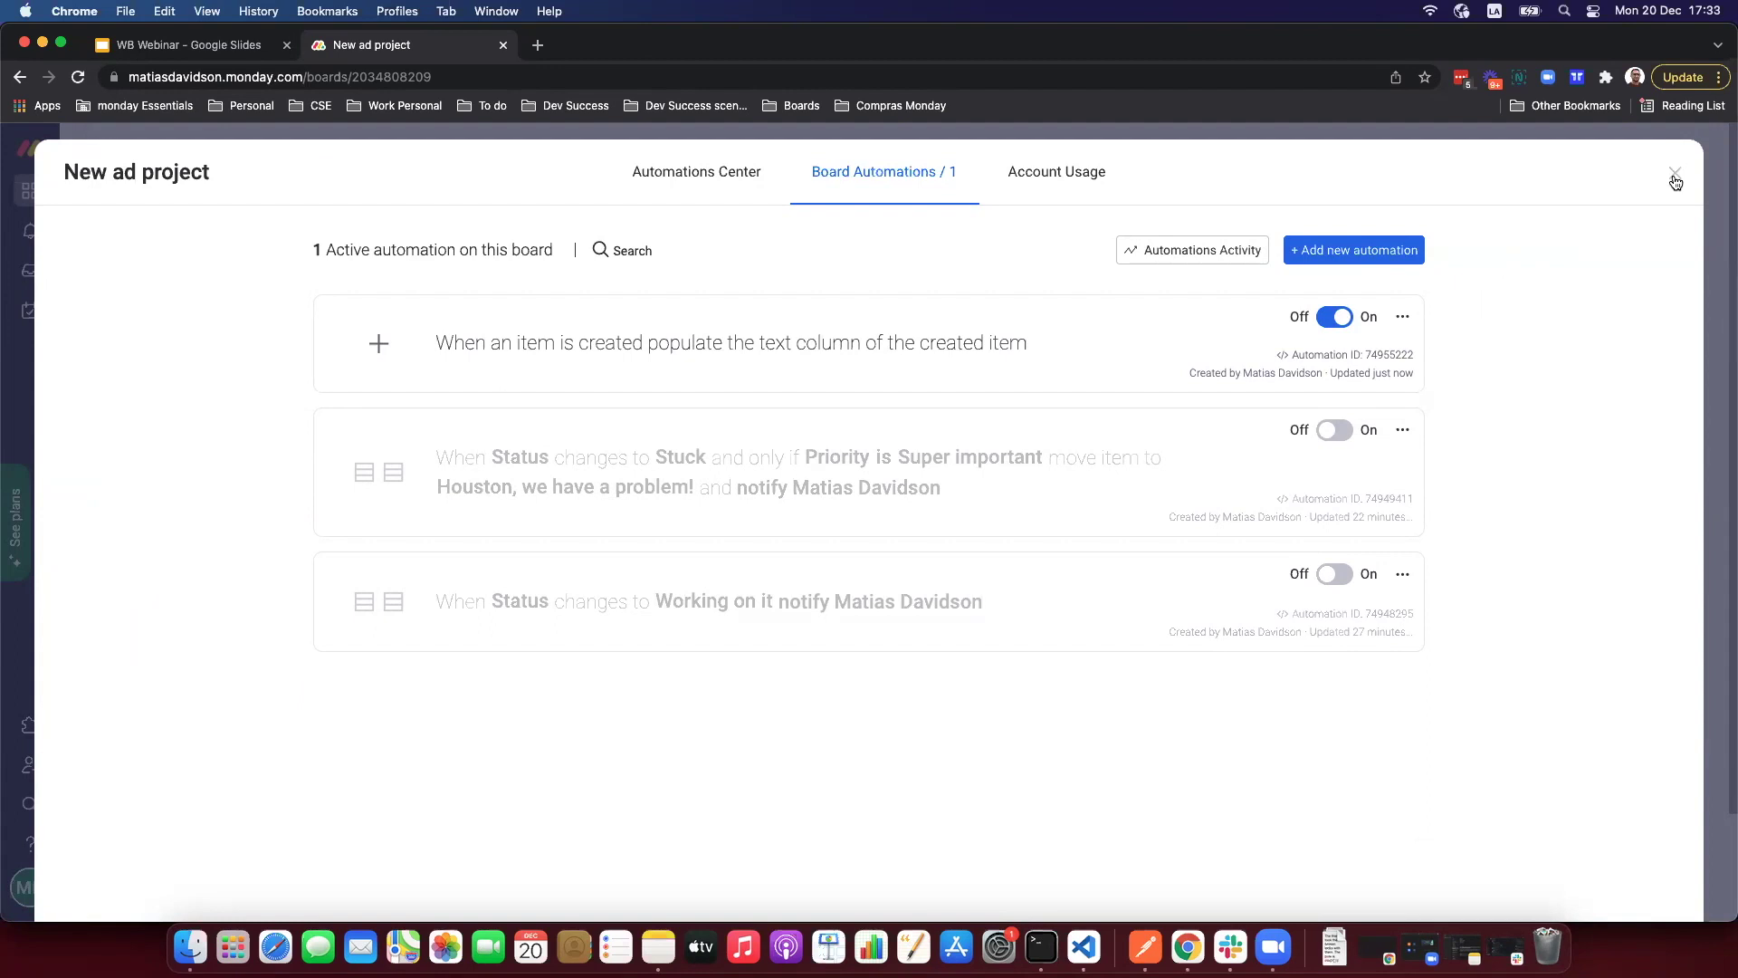
click(1677, 180)
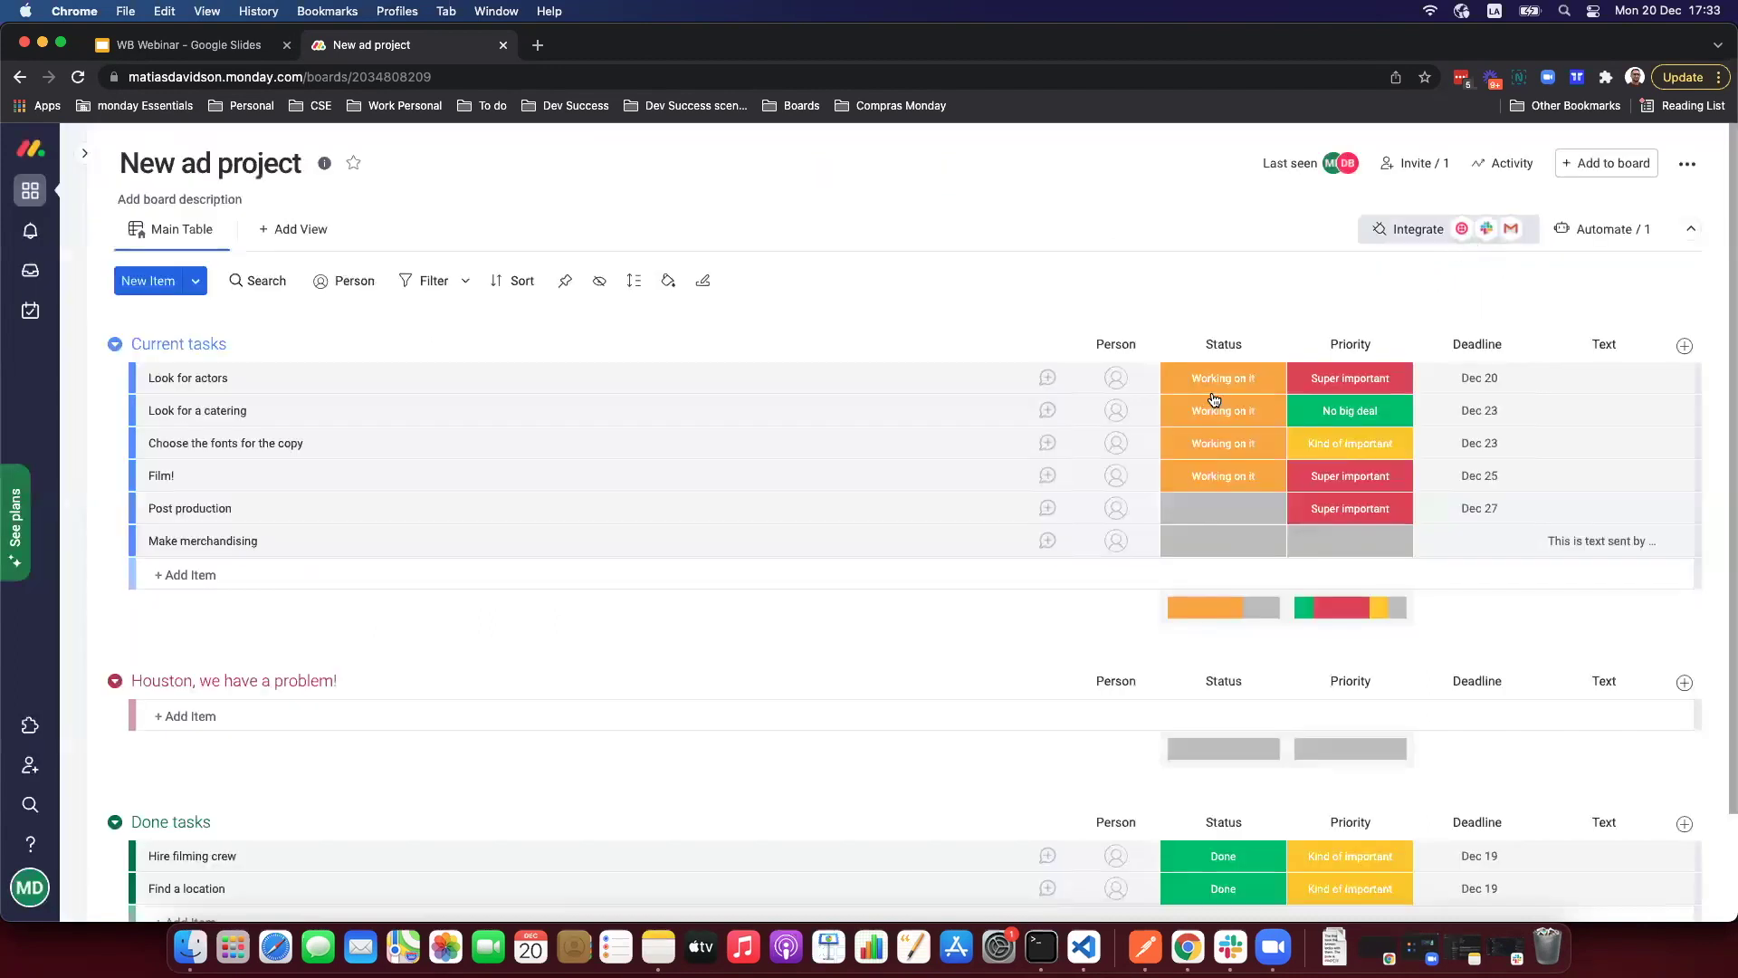
Step: Add an item named "Make some more merch" to the Current tasks group to test the automation
click(529, 574)
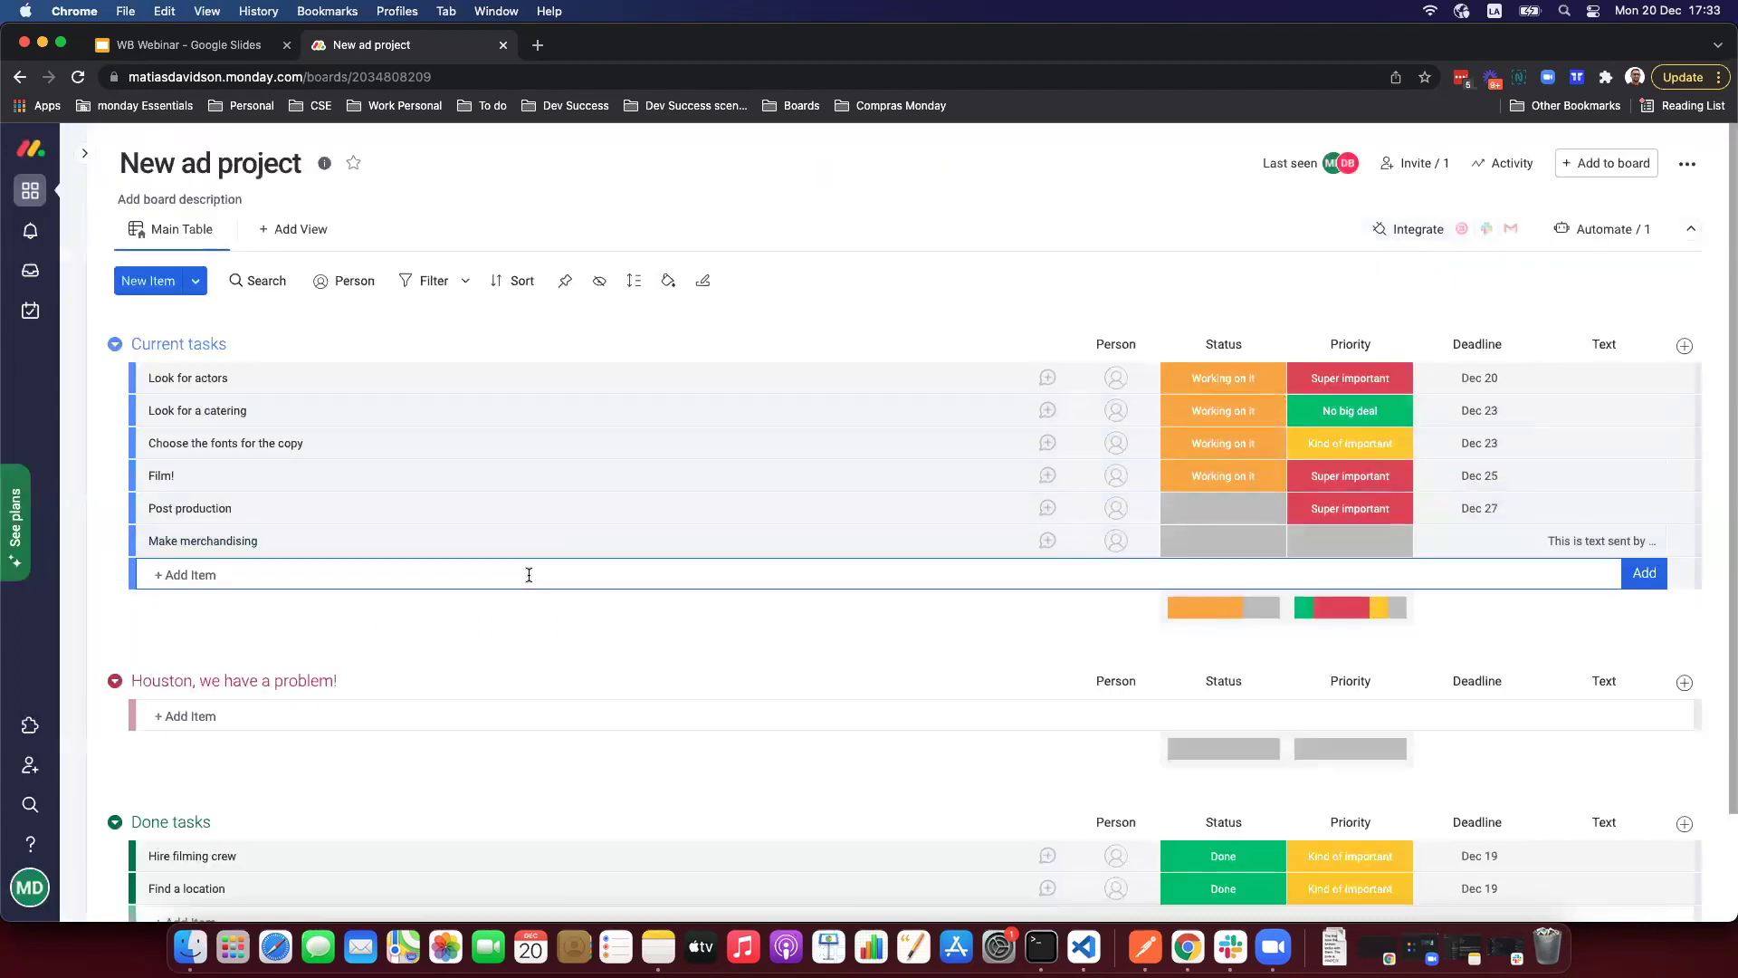
text(Make some more merch)
key(Return)
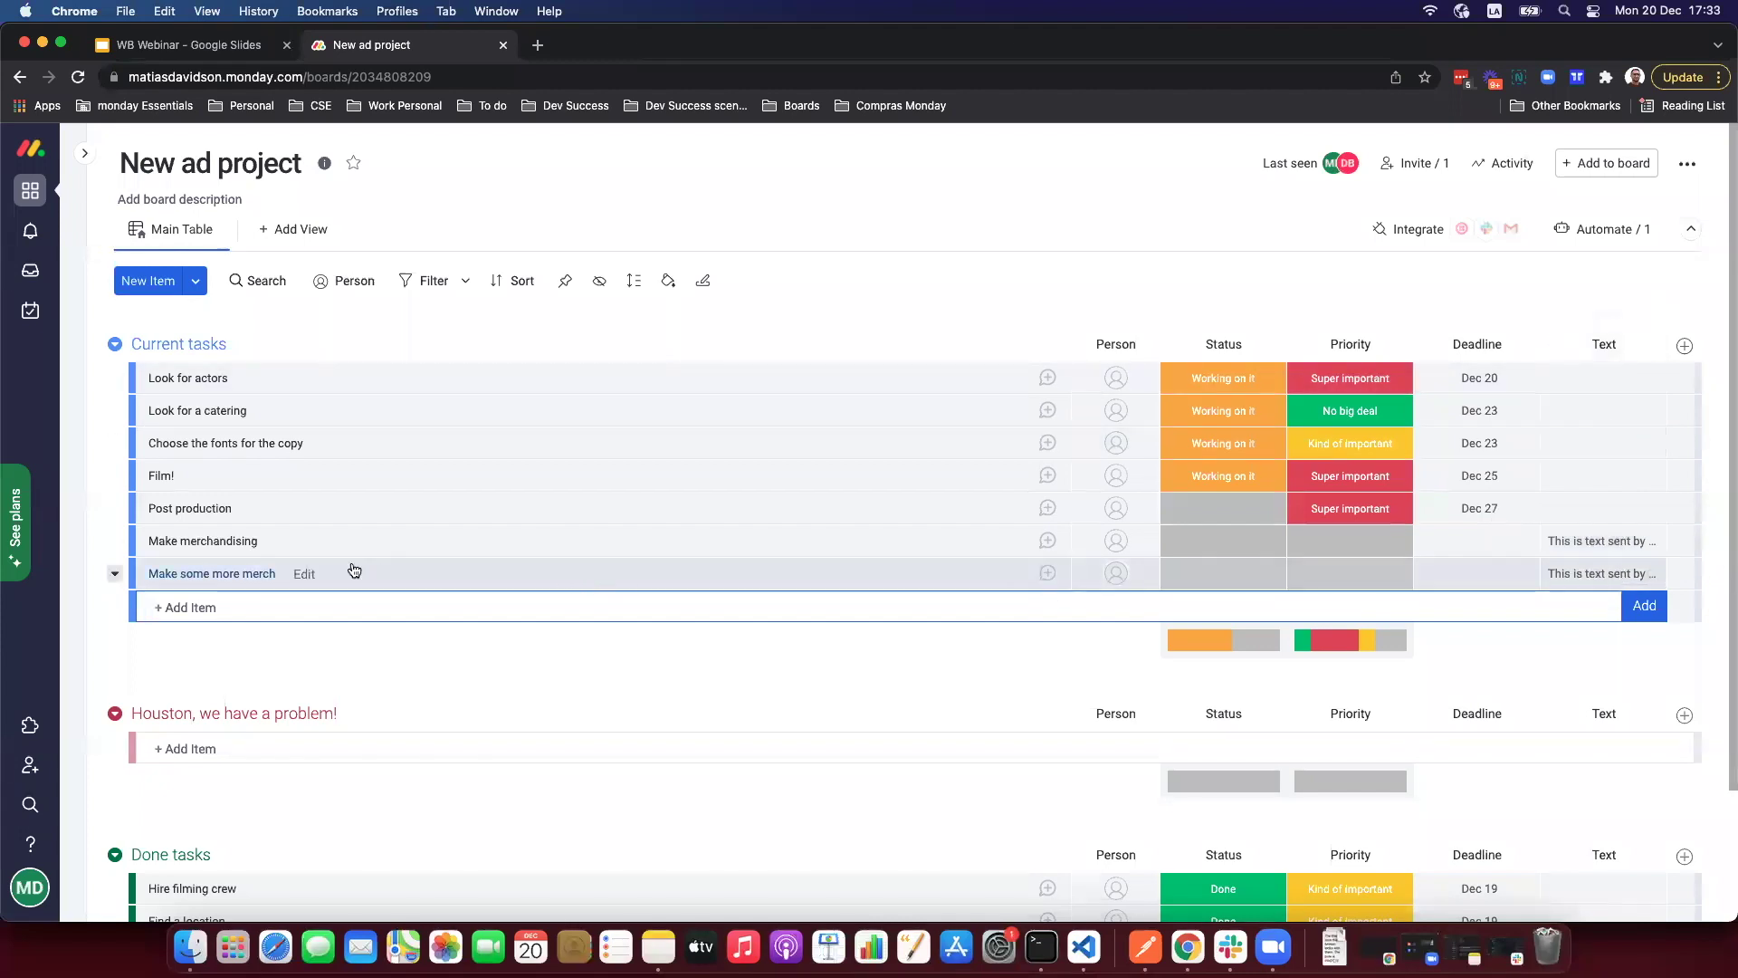
Step: Check the item-creation automation once more in the board's automations list, and close the list
click(1593, 229)
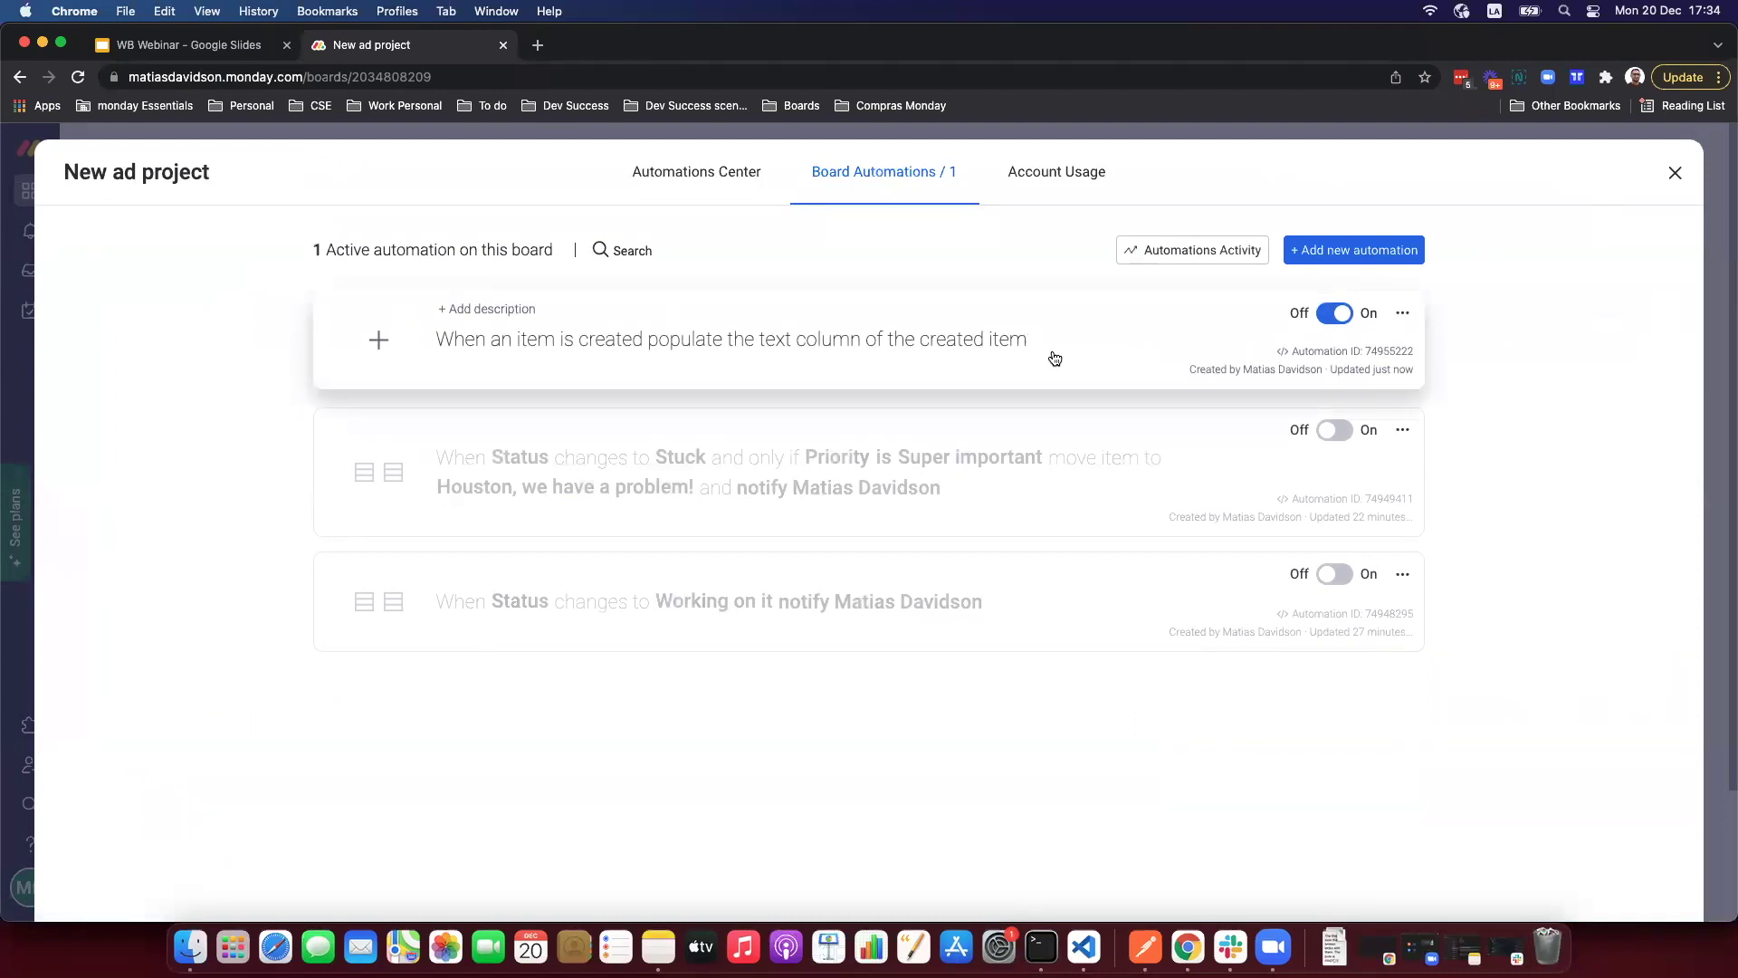
click(1677, 175)
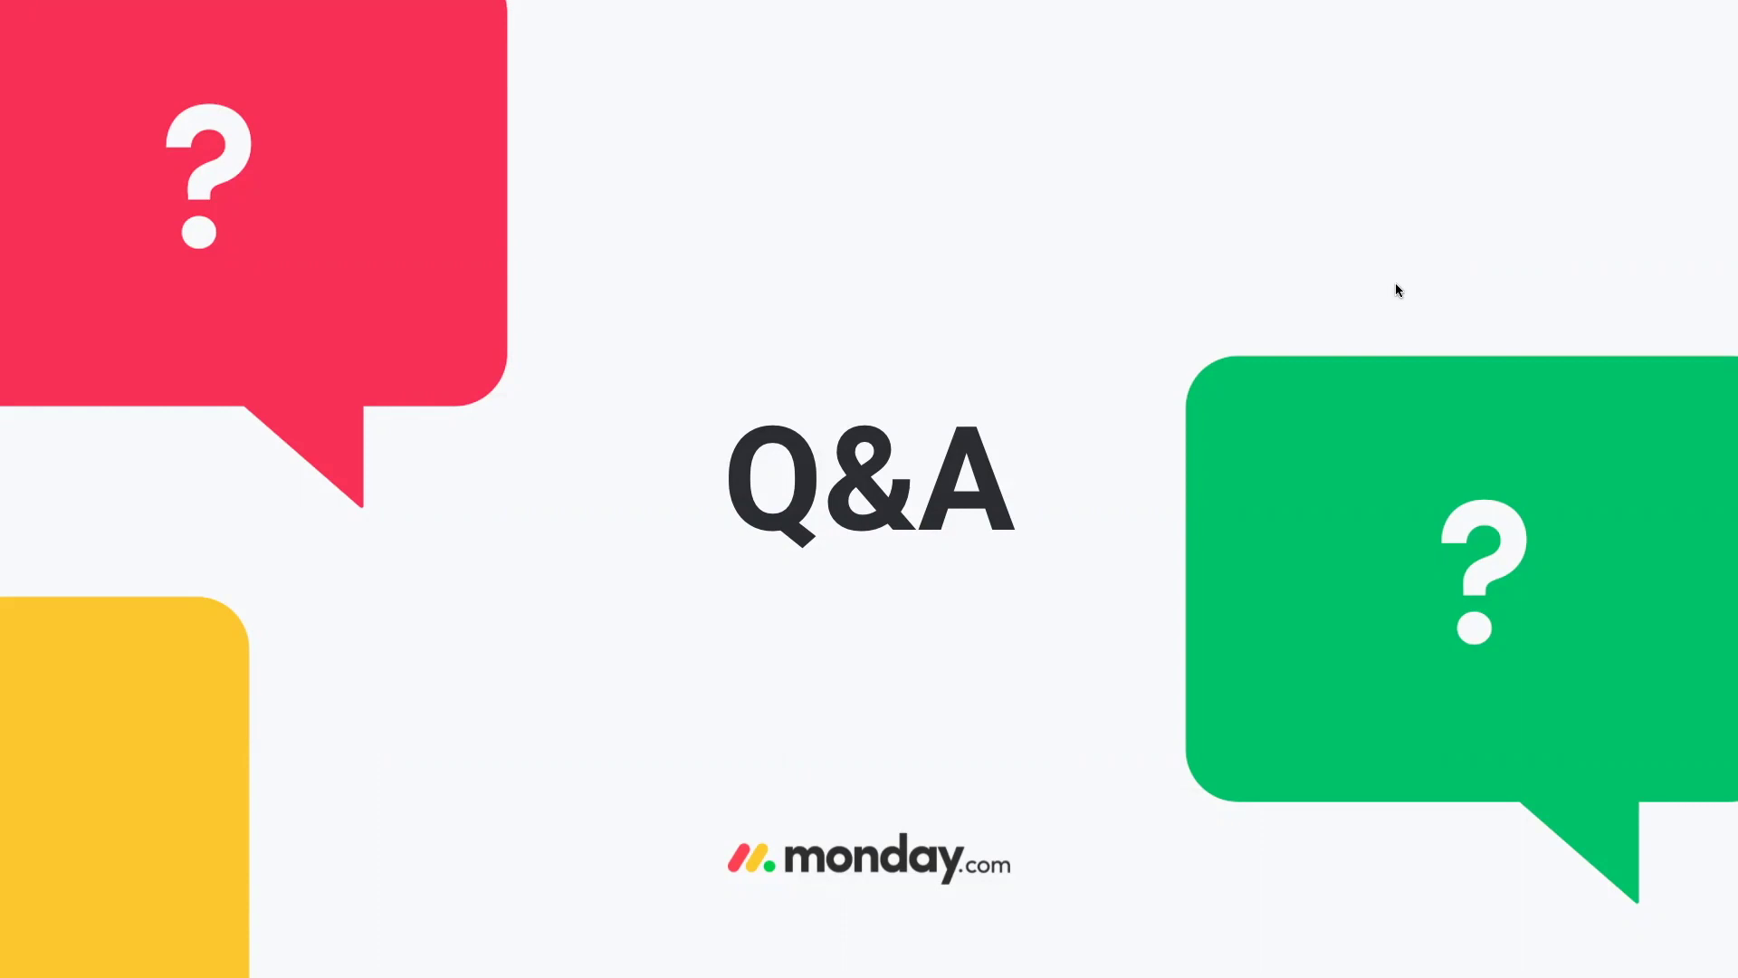
click(1404, 353)
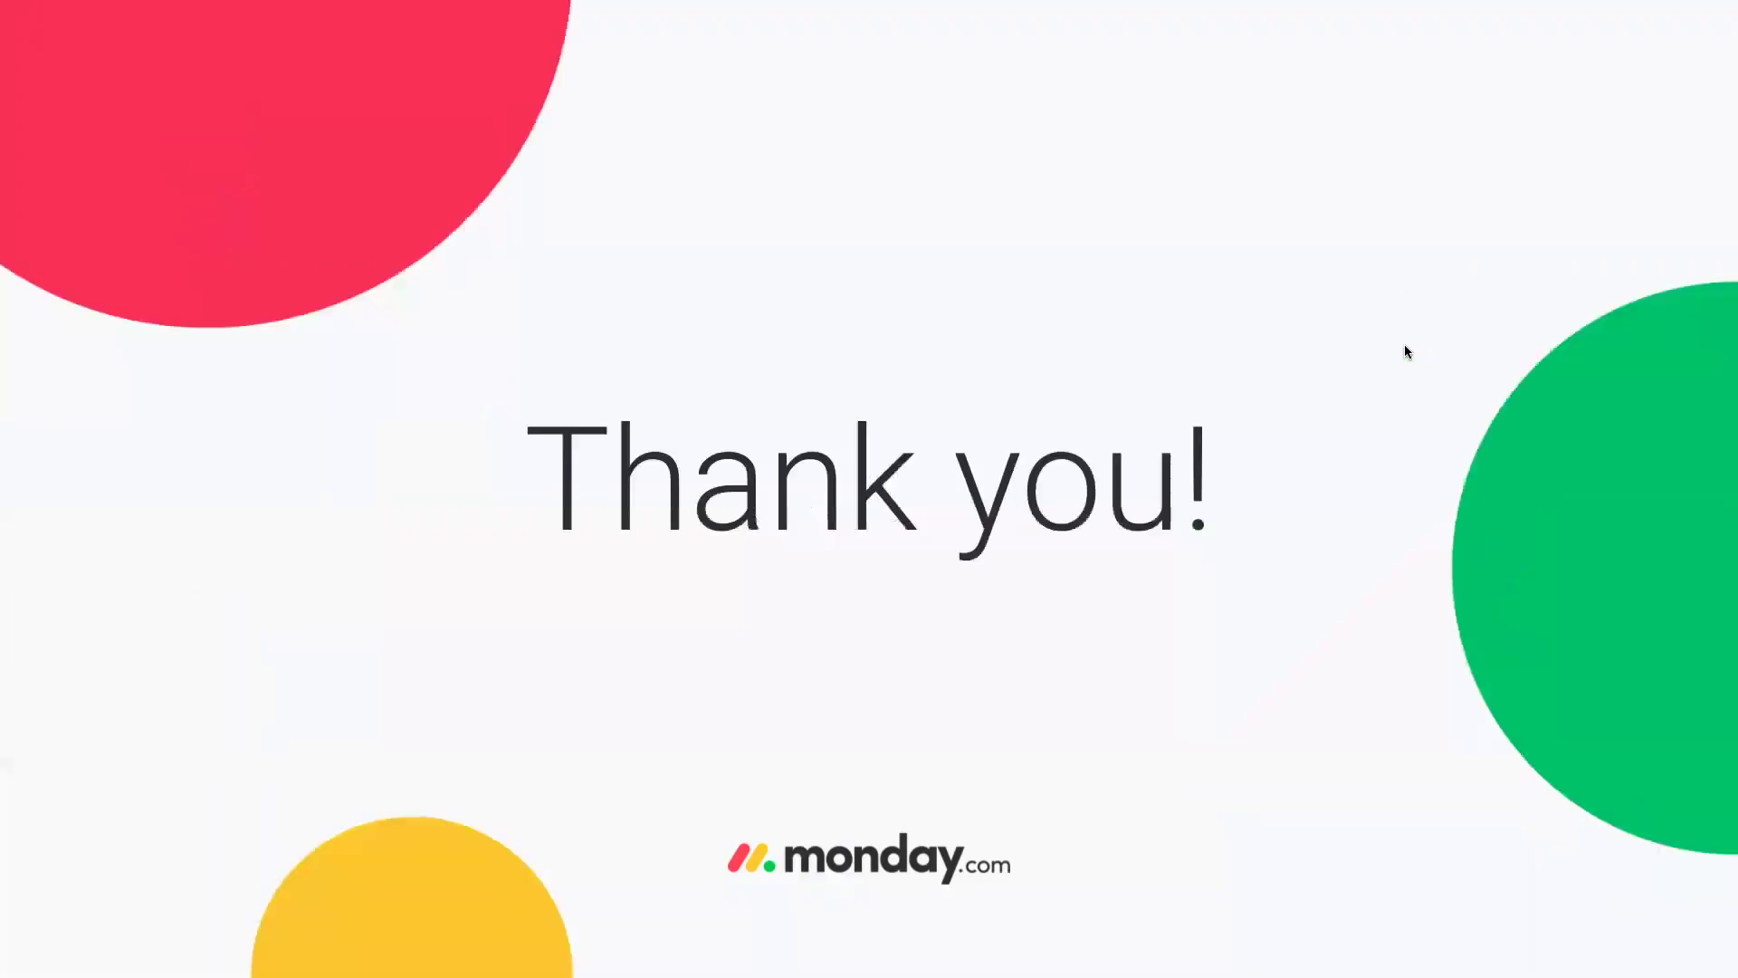